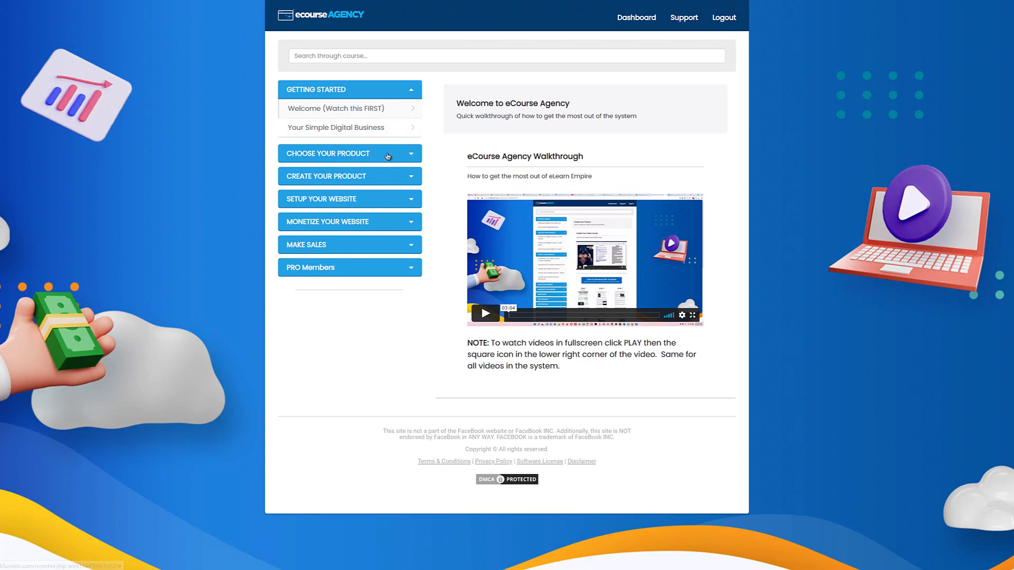
Expand the Choose Your Product and Create Your Product sections and open the "Create Your Video Course" lesson.
{"action": "left_click", "coordinate": [406, 154]}
{"action": "left_click", "coordinate": [411, 258]}
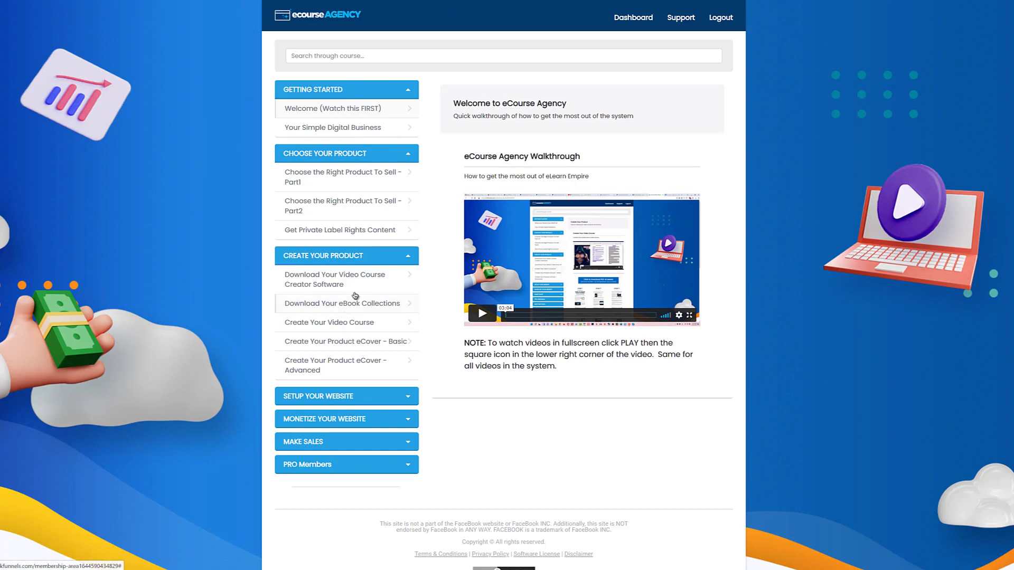
{"action": "left_click", "coordinate": [349, 323]}
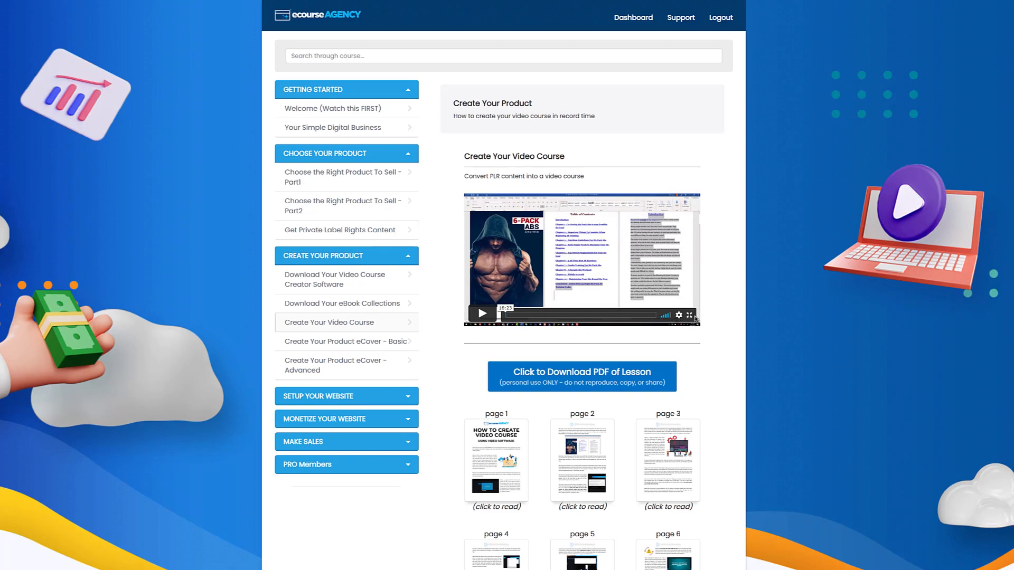
Look through the lesson's page previews, reading page 1 enlarged, and open the "Download Your Video Course Creator Software" lesson.
{"action": "scroll", "coordinate": [740, 327], "scroll_direction": "down", "scroll_amount": 3}
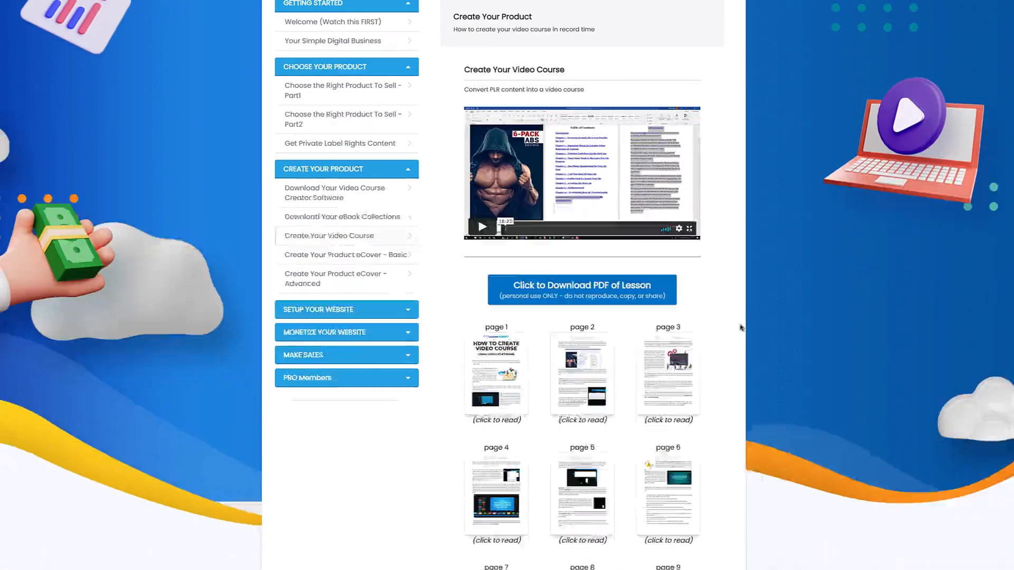
{"action": "left_click", "coordinate": [519, 281]}
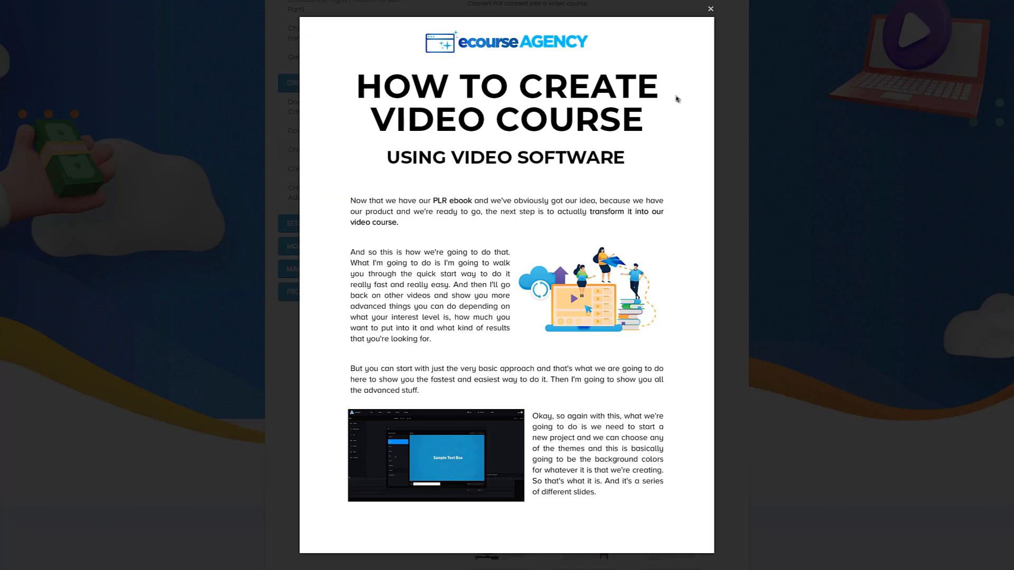
{"action": "left_click", "coordinate": [711, 11]}
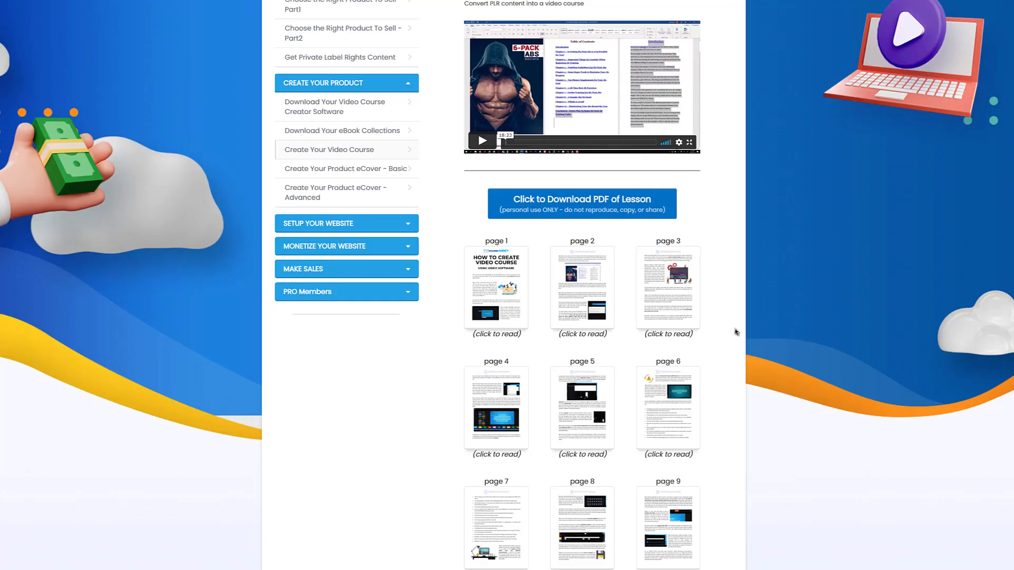
{"action": "scroll", "coordinate": [728, 324], "scroll_direction": "down", "scroll_amount": 4}
{"action": "scroll", "coordinate": [675, 359], "scroll_direction": "up", "scroll_amount": 5}
{"action": "scroll", "coordinate": [614, 360], "scroll_direction": "up", "scroll_amount": 3}
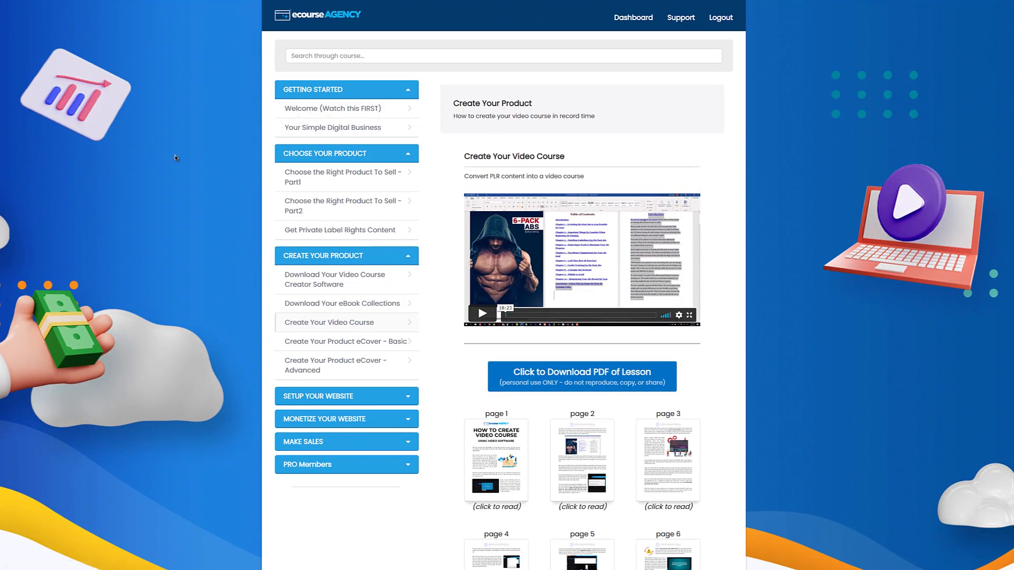
{"action": "left_click", "coordinate": [310, 282]}
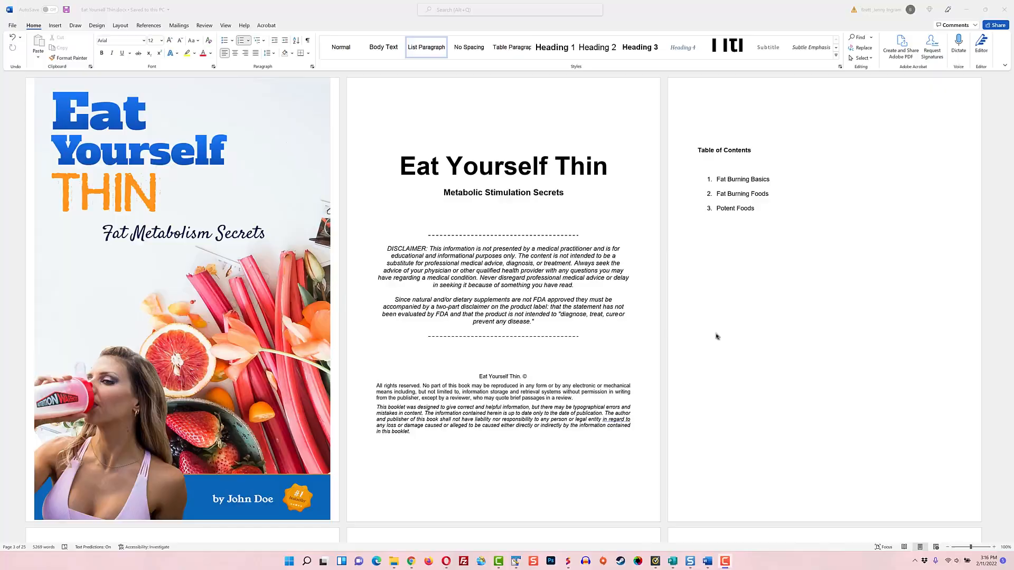
In the Eat Yourself Thin Word document, select and copy the whole Fat Burning Basics chapter, from its heading to its last paragraph.
{"action": "scroll", "coordinate": [696, 299], "scroll_direction": "down", "scroll_amount": 3}
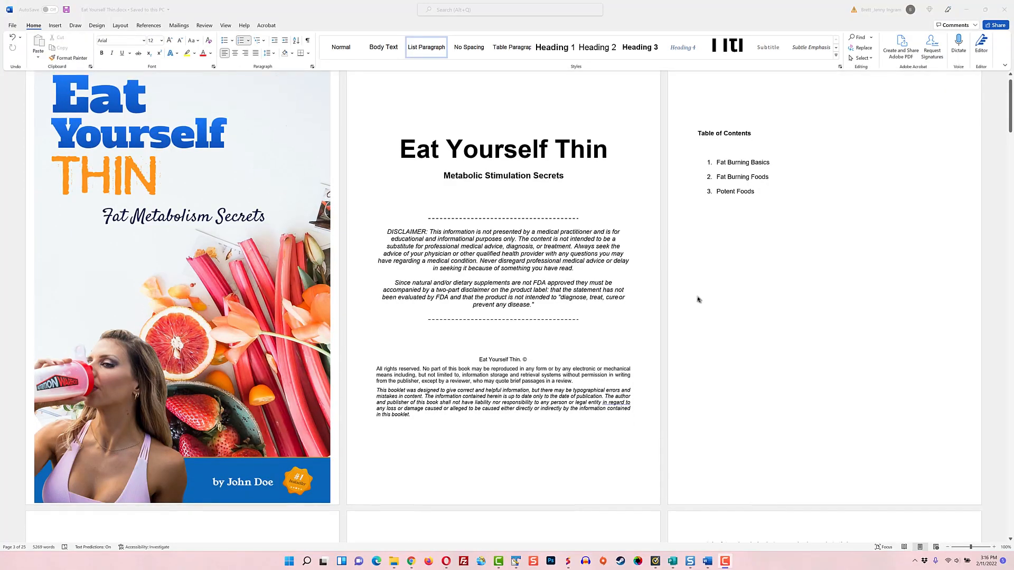
{"action": "scroll", "coordinate": [696, 299], "scroll_direction": "down", "scroll_amount": 5}
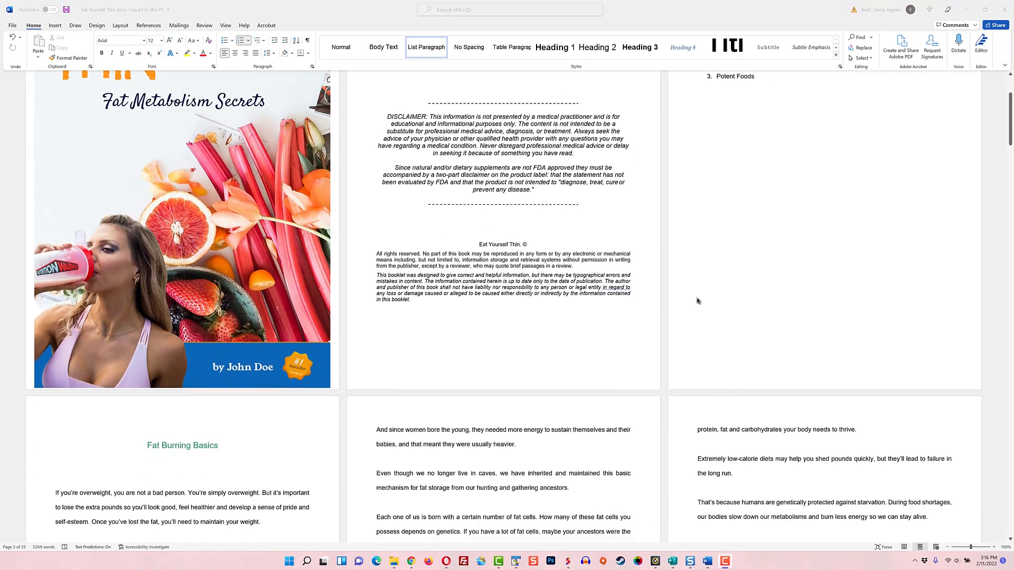
{"action": "scroll", "coordinate": [697, 301], "scroll_direction": "down", "scroll_amount": 4}
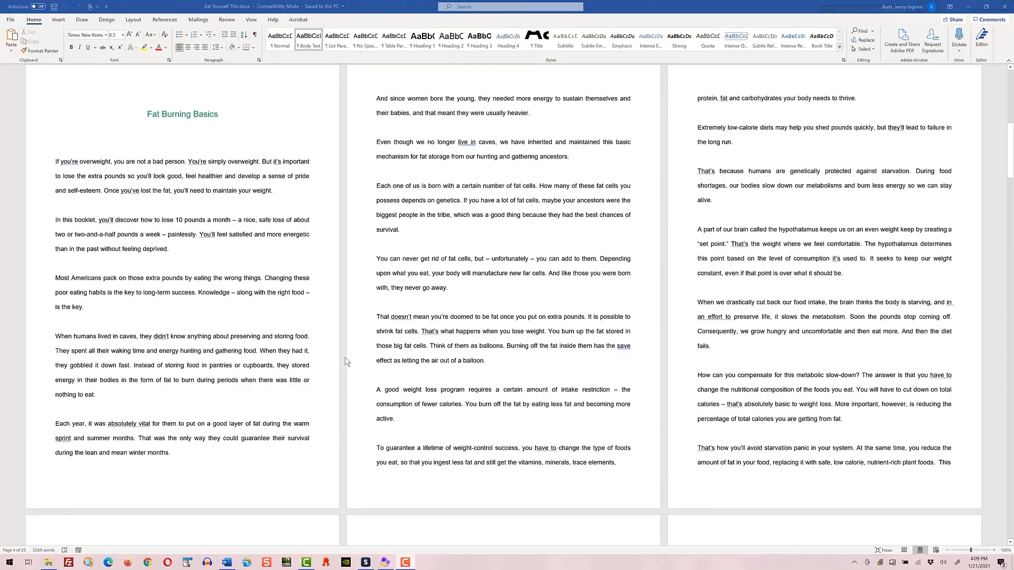
{"action": "scroll", "coordinate": [346, 362], "scroll_direction": "down", "scroll_amount": 7}
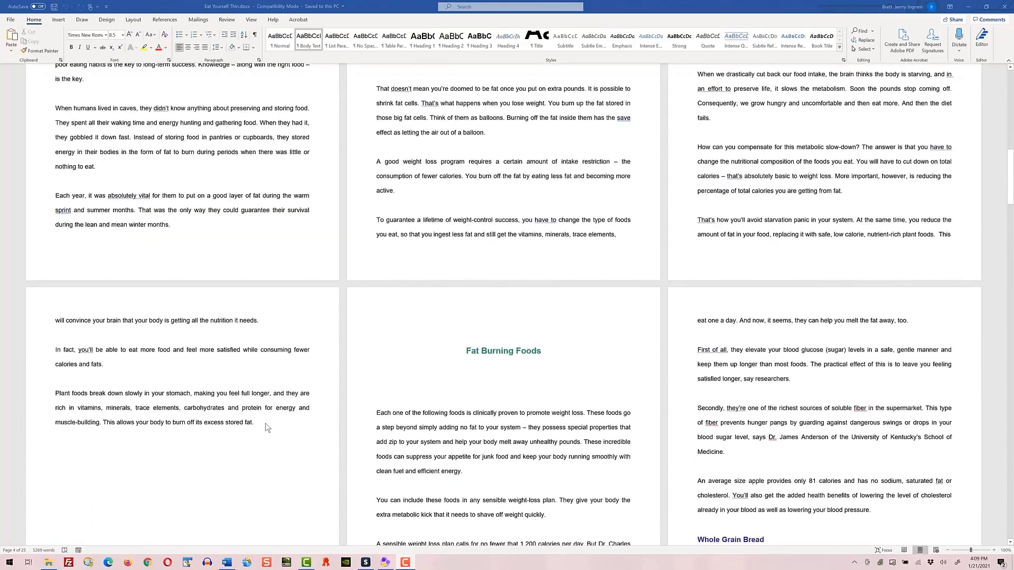
{"action": "left_click", "coordinate": [265, 423]}
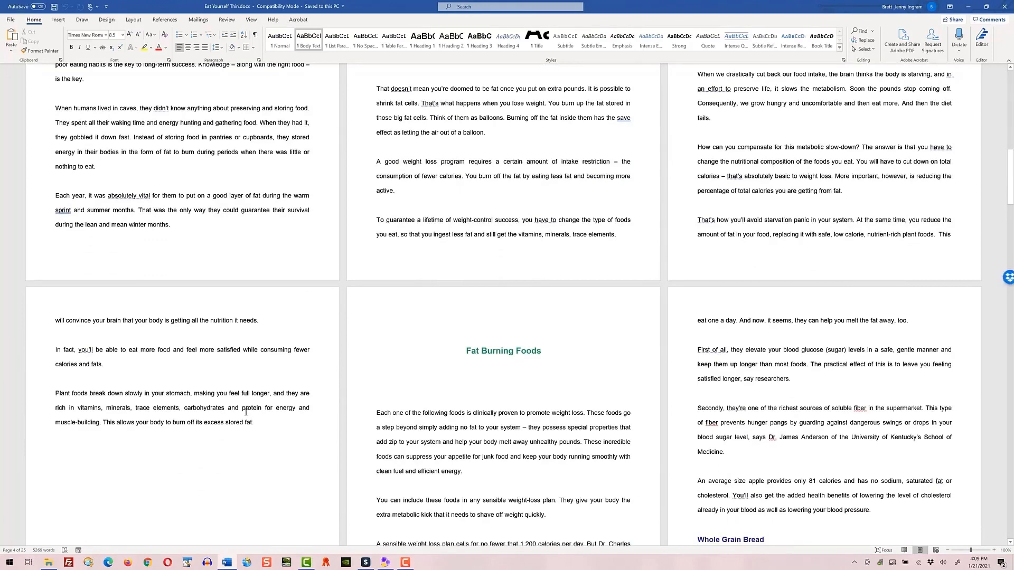
{"action": "mouse_move", "coordinate": [254, 424]}
{"action": "left_mouse_down"}
{"action": "mouse_move", "coordinate": [198, 351]}
{"action": "mouse_move", "coordinate": [142, 167]}
{"action": "mouse_move", "coordinate": [156, 161]}
{"action": "mouse_move", "coordinate": [164, 189]}
{"action": "left_mouse_up"}
{"action": "scroll", "coordinate": [199, 340], "scroll_direction": "up", "scroll_amount": 2}
{"action": "scroll", "coordinate": [200, 340], "scroll_direction": "up", "scroll_amount": 5}
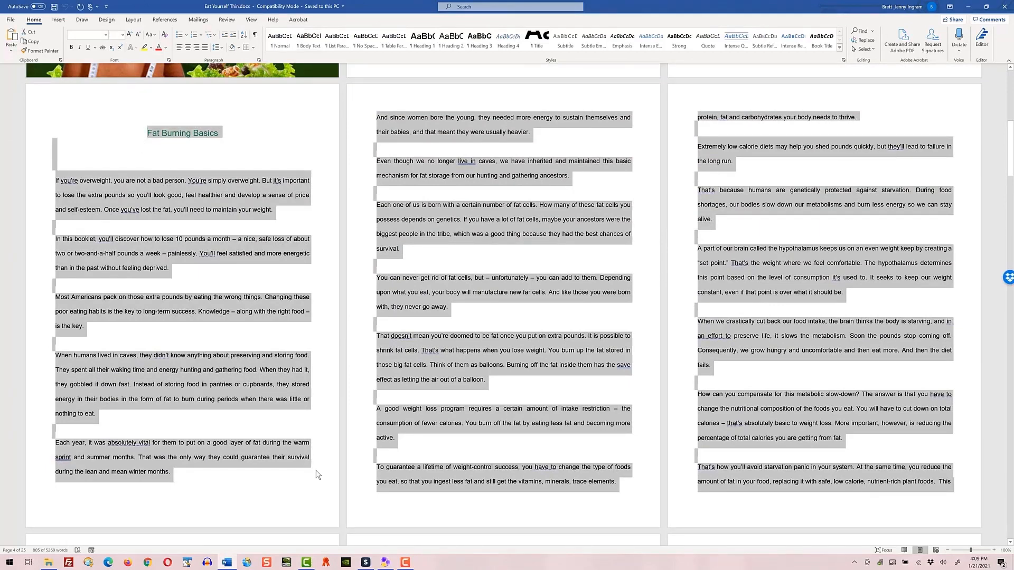
Switch to the video creator and create a new project with the built-in Bluestreak theme, after previewing several other themes.
{"action": "left_click", "coordinate": [387, 563]}
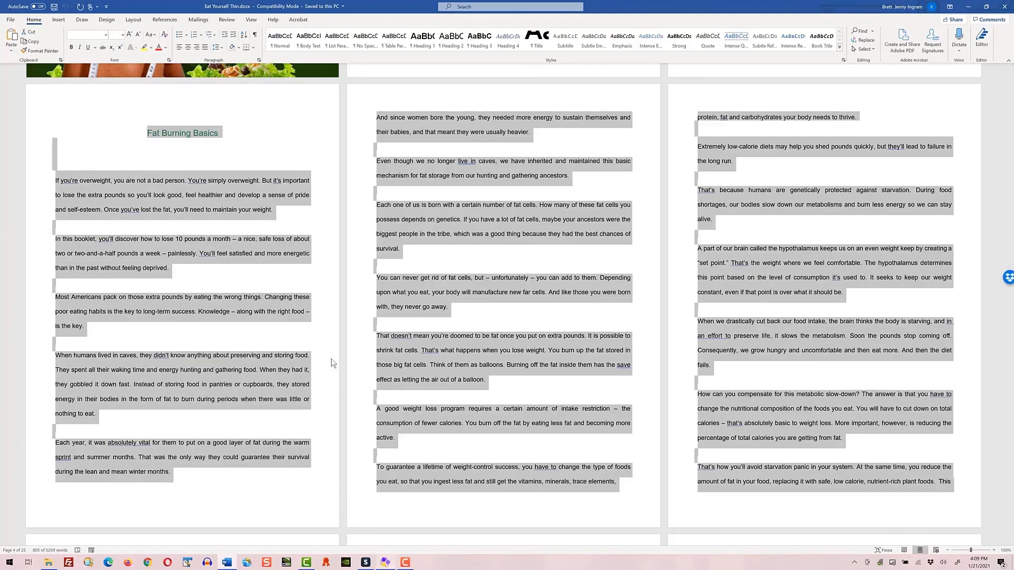
{"action": "left_click", "coordinate": [132, 21]}
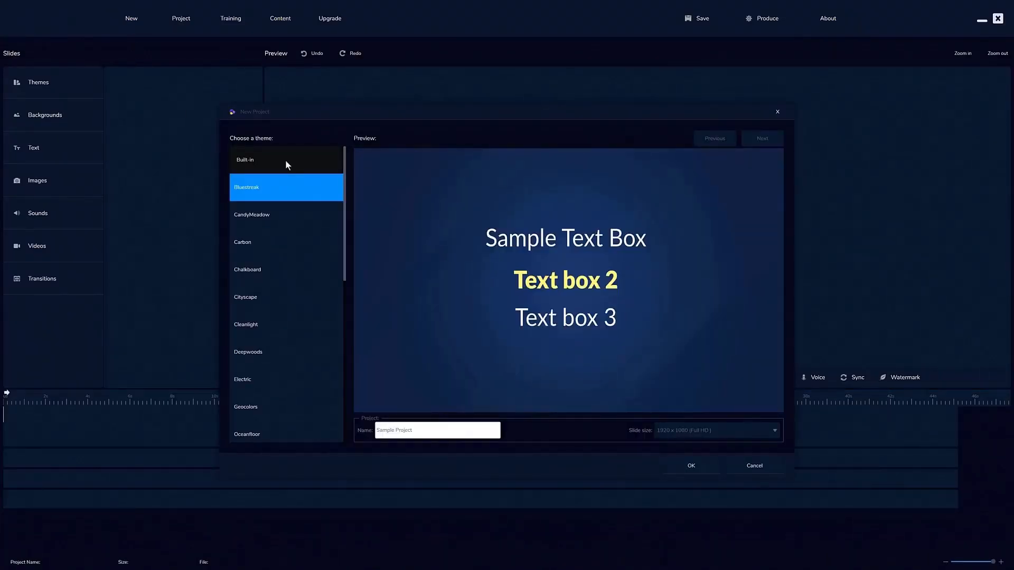
{"action": "left_click", "coordinate": [271, 217]}
{"action": "left_click", "coordinate": [265, 241]}
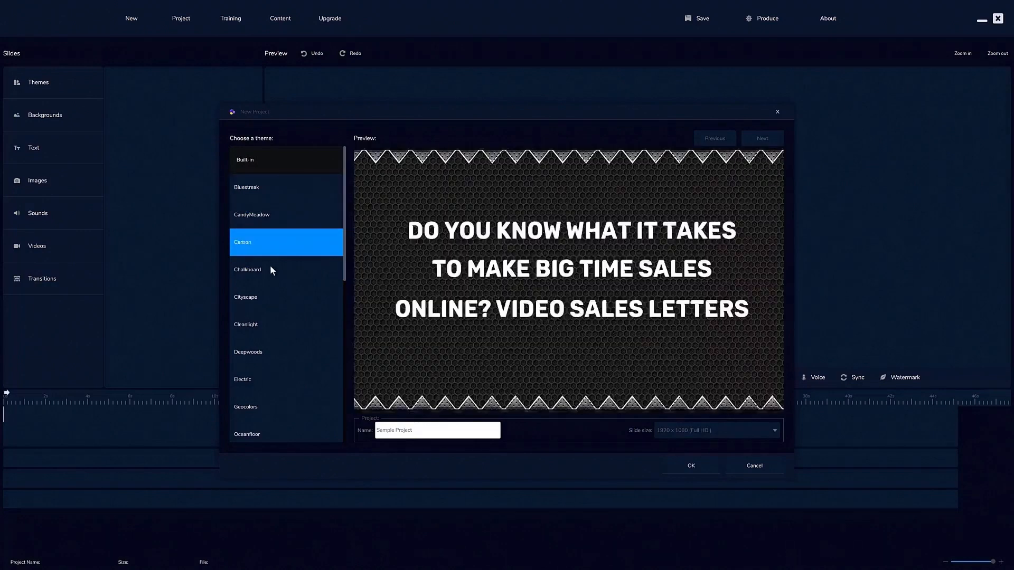
{"action": "left_click", "coordinate": [272, 269]}
{"action": "left_click", "coordinate": [271, 195]}
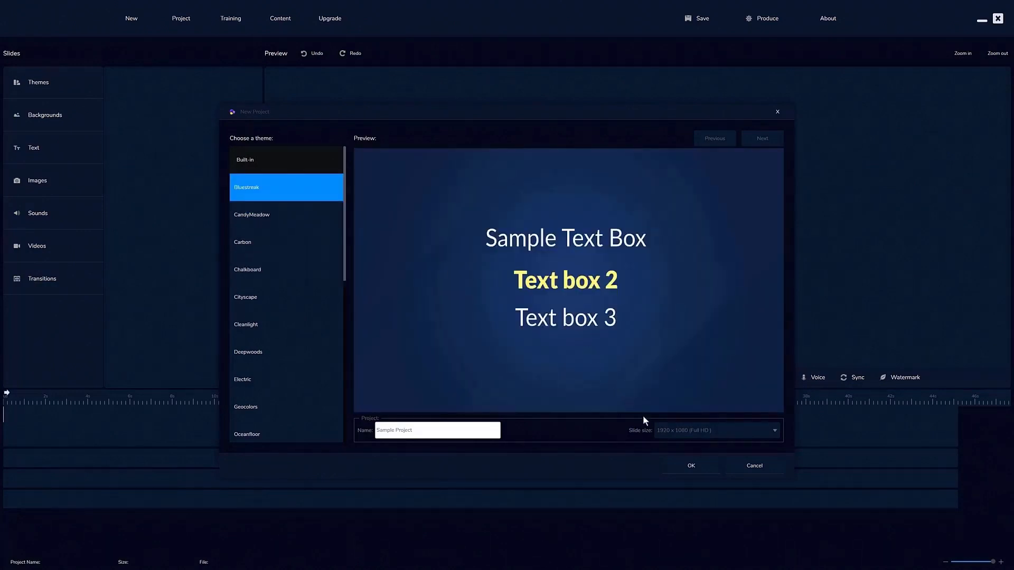
{"action": "left_click", "coordinate": [692, 465]}
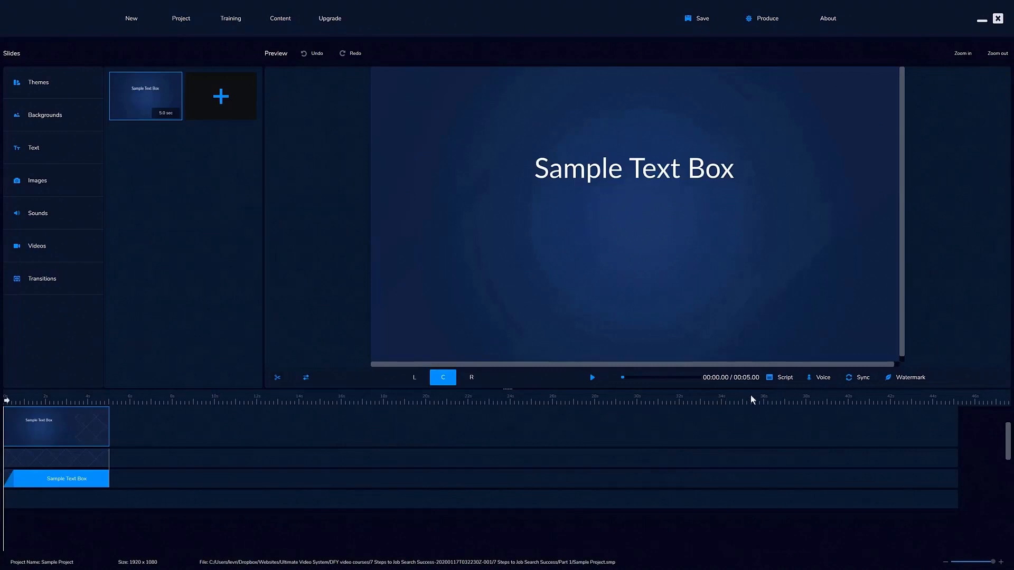
Paste the copied Fat Burning Basics chapter as the project's script and set its text-to-speech language to English, US.
{"action": "left_click", "coordinate": [781, 378]}
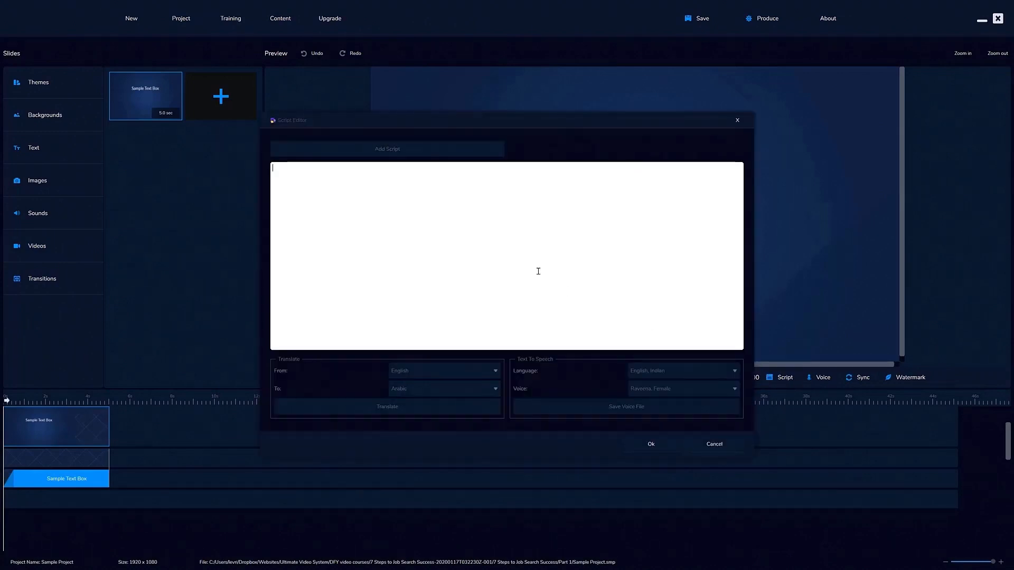
{"action": "key", "text": "ctrl+v"}
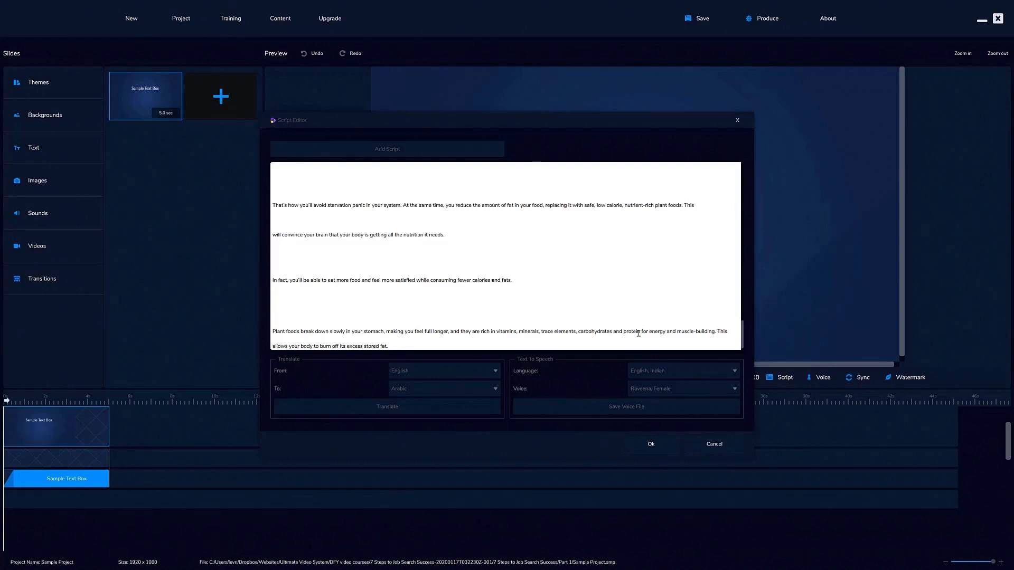
{"action": "left_click", "coordinate": [681, 371]}
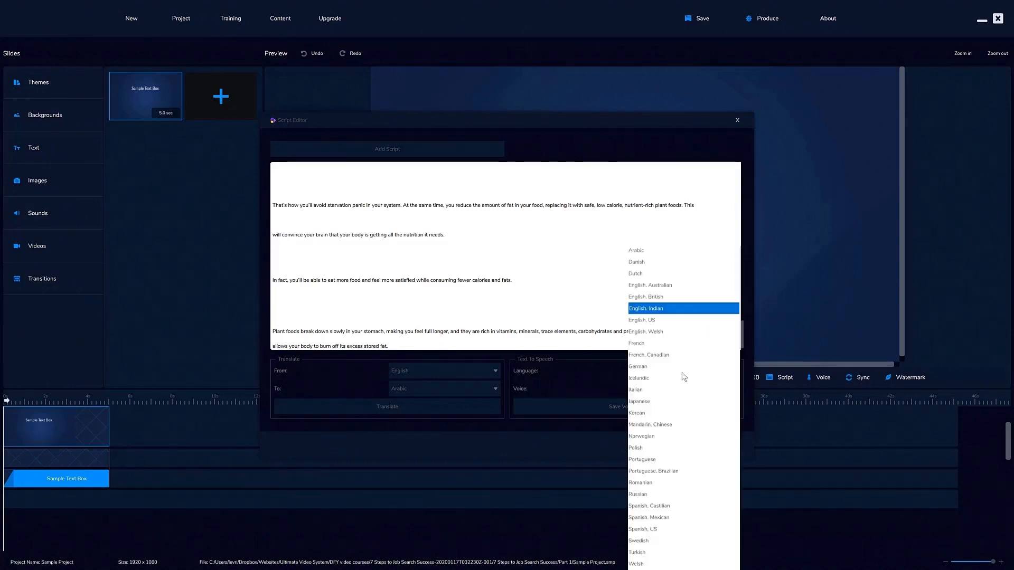
{"action": "left_click", "coordinate": [684, 320]}
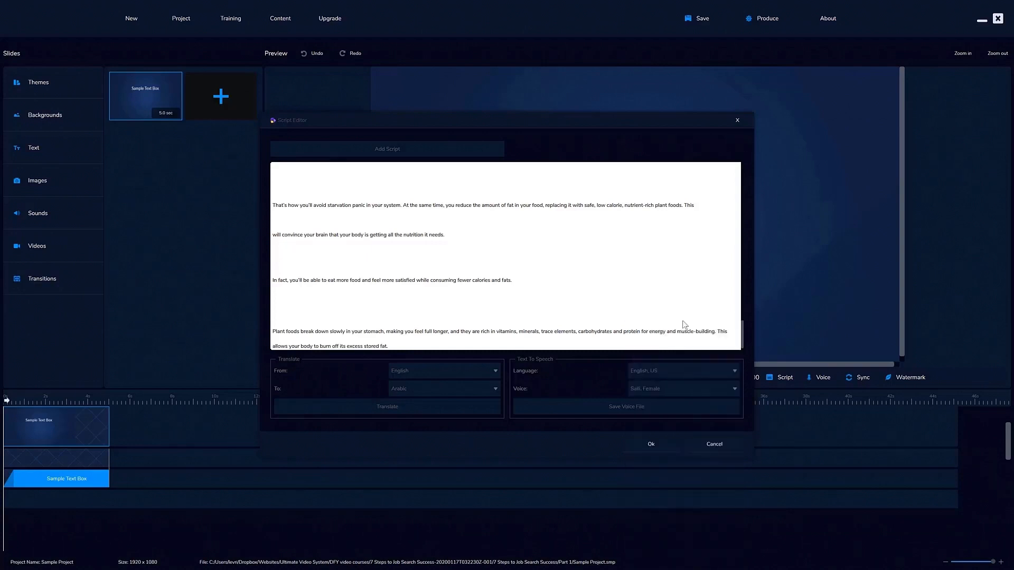
Save a voice file of the script with the Salli, Female voice and turn the script into slides.
{"action": "left_click", "coordinate": [688, 390]}
{"action": "left_click", "coordinate": [689, 390]}
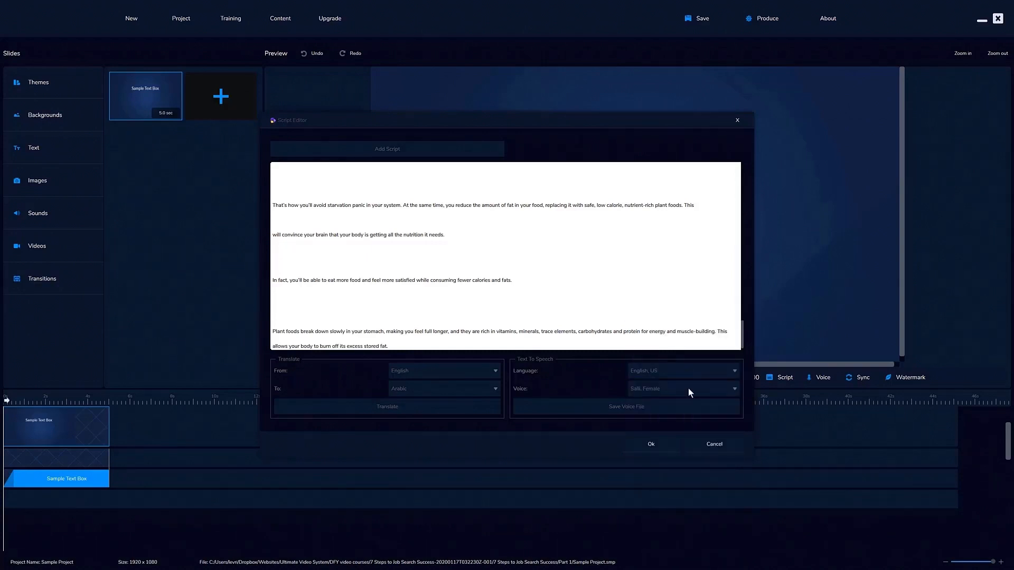
{"action": "left_click", "coordinate": [650, 406]}
{"action": "left_click", "coordinate": [653, 444]}
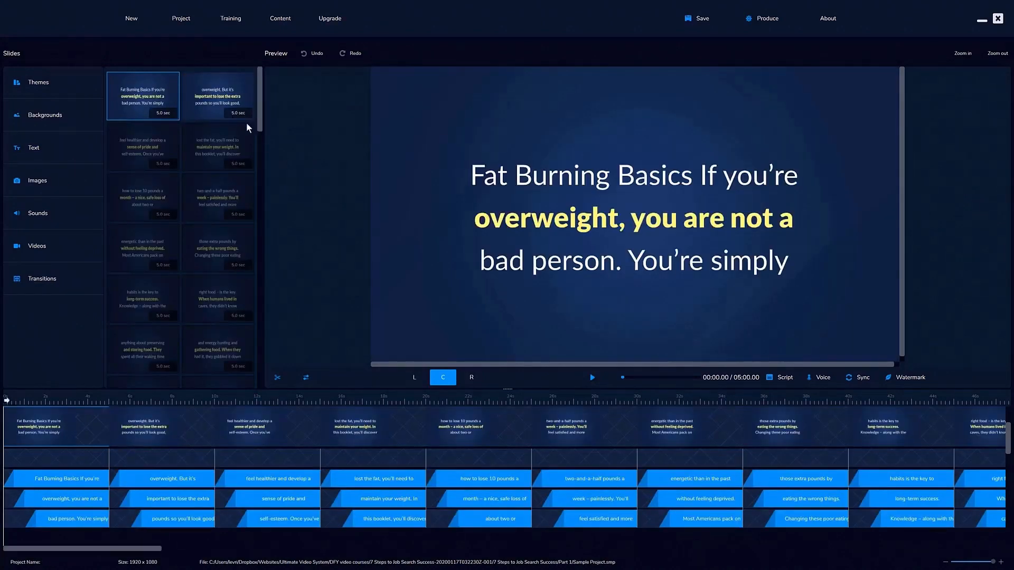
Preview the first eight slides made from the script one after another and return to the first slide.
{"action": "left_click", "coordinate": [209, 89]}
{"action": "left_click", "coordinate": [163, 135]}
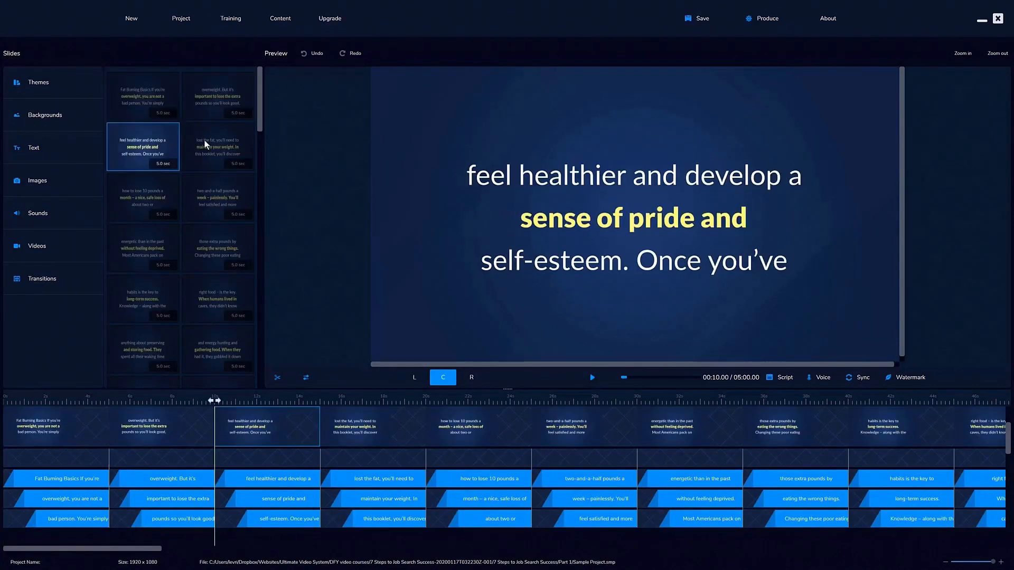
{"action": "left_click", "coordinate": [206, 146]}
{"action": "left_click", "coordinate": [152, 186]}
{"action": "left_click", "coordinate": [205, 196]}
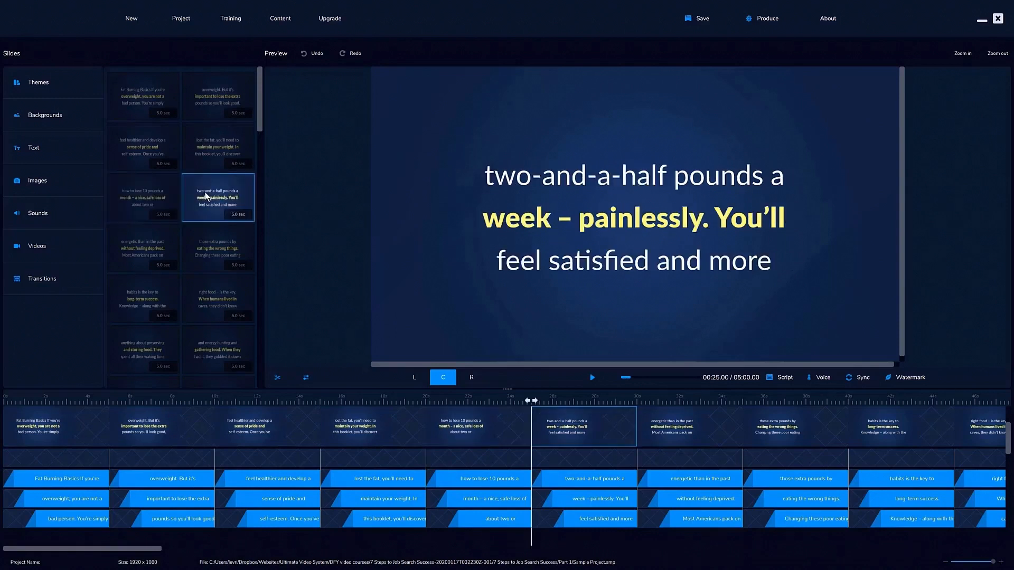
{"action": "left_click", "coordinate": [169, 238]}
{"action": "left_click", "coordinate": [206, 249]}
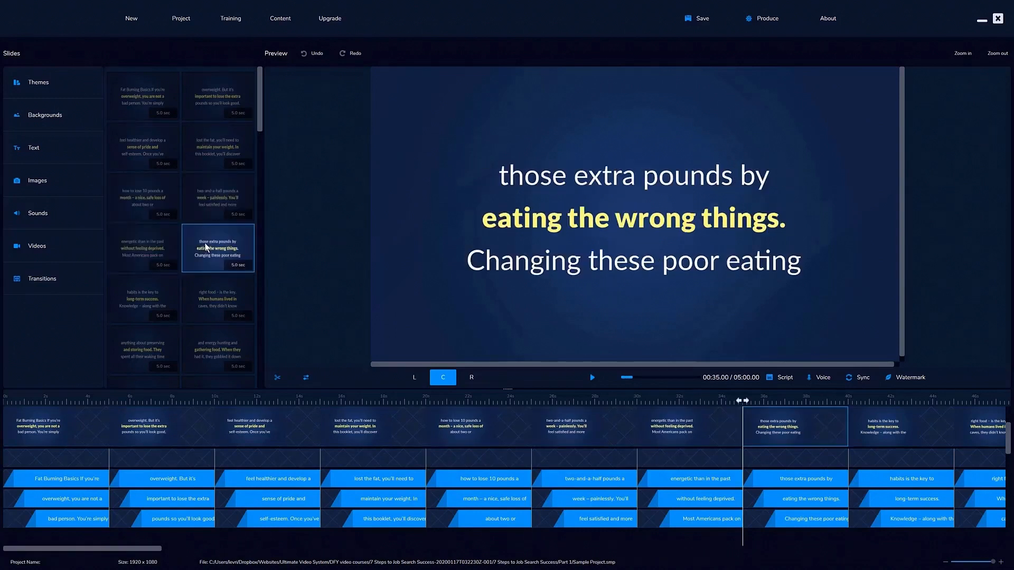
{"action": "left_click", "coordinate": [144, 110]}
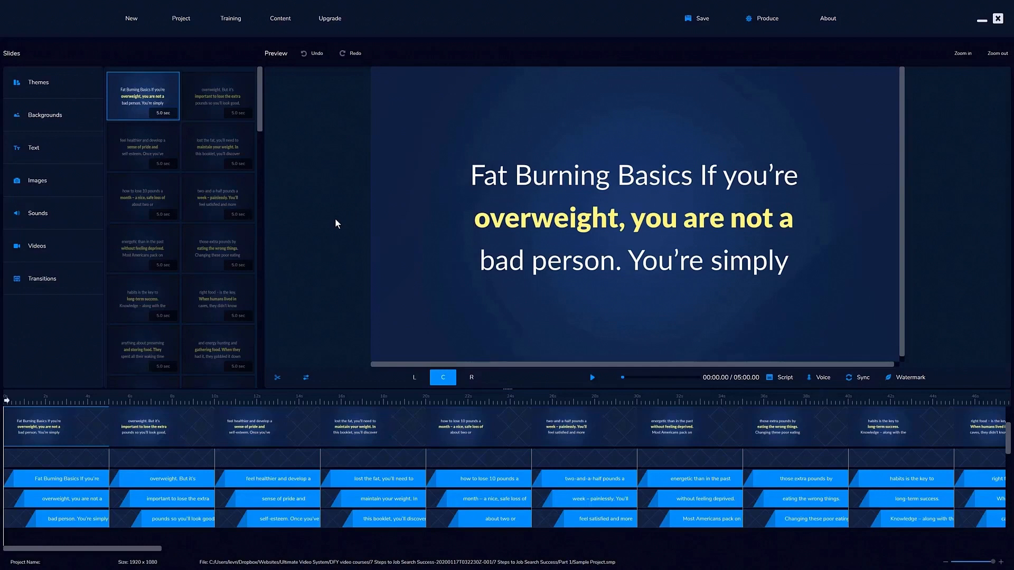
Choose Experimental Test Subject.mp3 from the local music collection as the project's background music.
{"action": "left_click", "coordinate": [62, 212]}
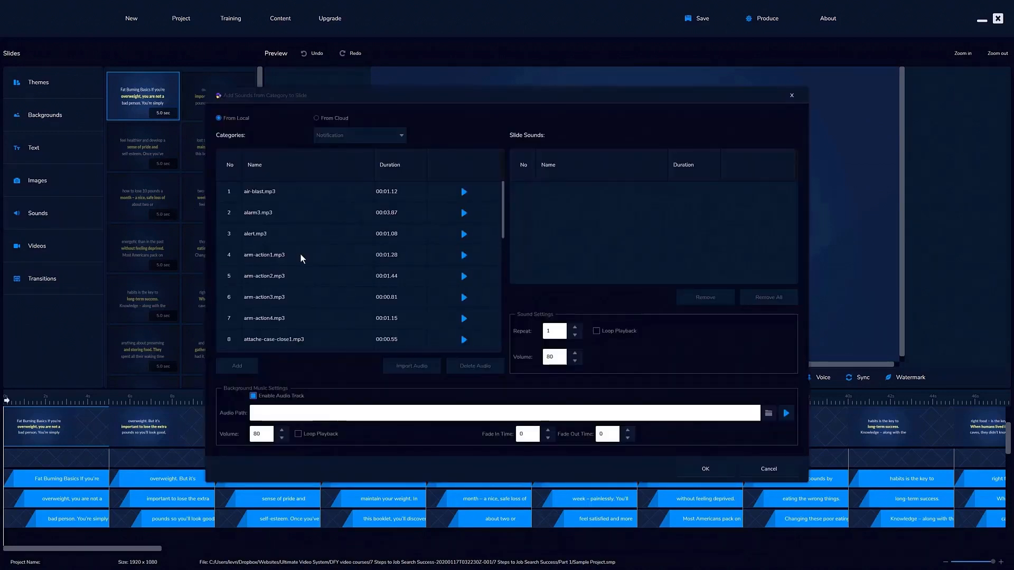
{"action": "left_click", "coordinate": [769, 413]}
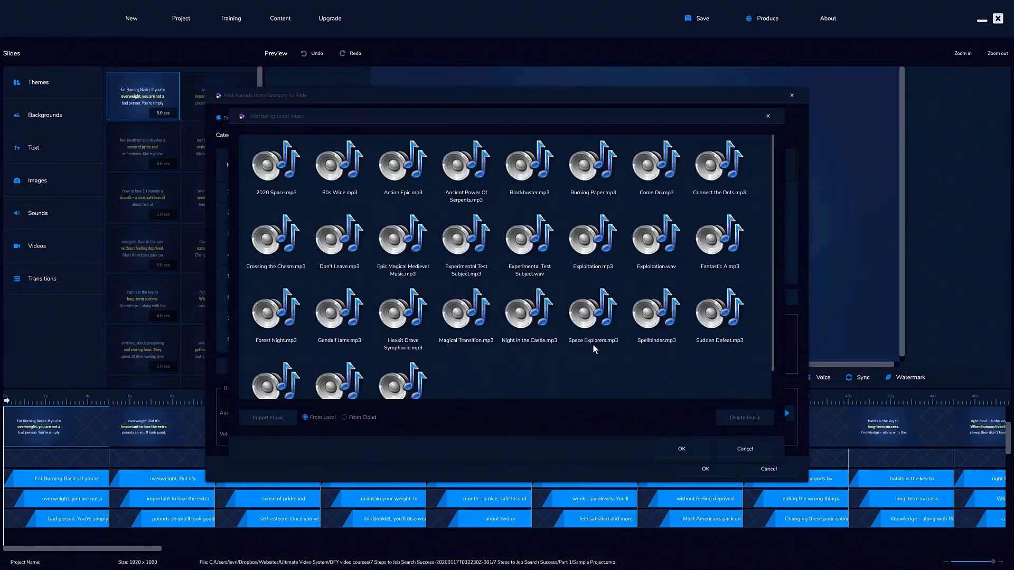
{"action": "left_click", "coordinate": [453, 254]}
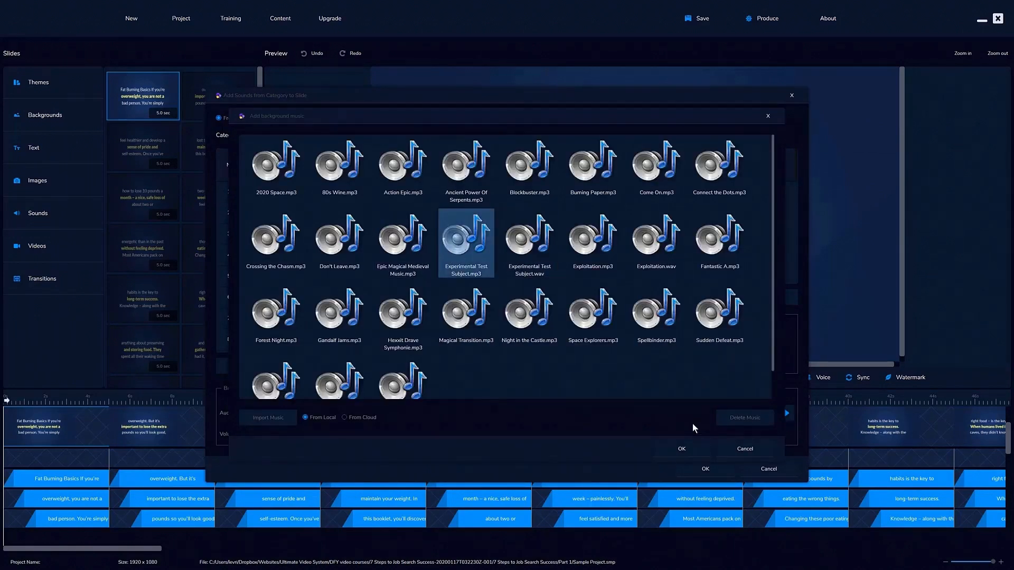
{"action": "left_click", "coordinate": [682, 448]}
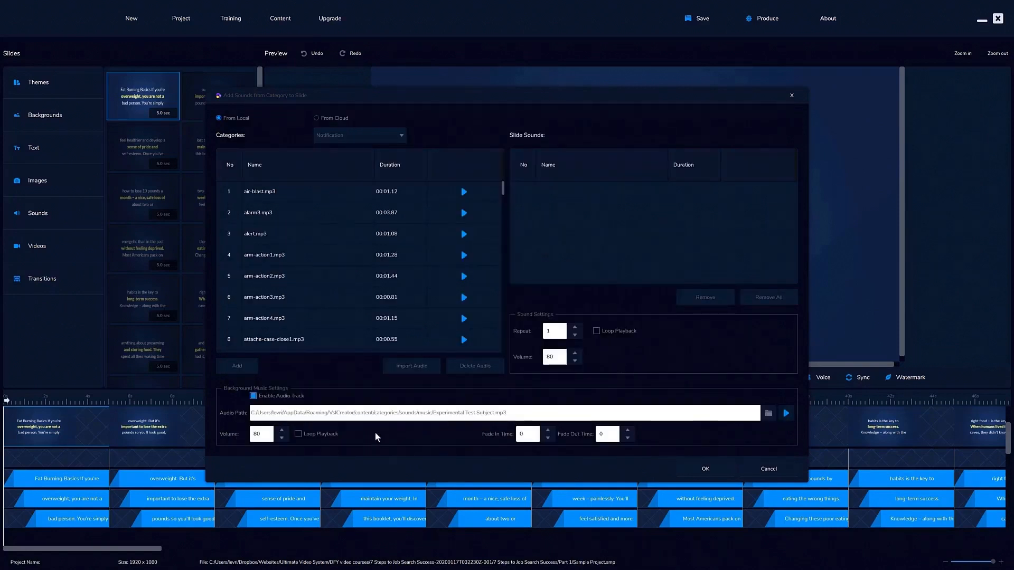
Lower the background music volume, increase its fade-in and fade-out times, and apply the sound settings to the project.
{"action": "left_click", "coordinate": [254, 434]}
{"action": "key", "text": "Delete"}
{"action": "type", "text": "1"}
{"action": "left_click", "coordinate": [549, 431]}
{"action": "left_click", "coordinate": [549, 431]}
{"action": "left_click", "coordinate": [549, 431]}
{"action": "left_click", "coordinate": [628, 431]}
{"action": "left_click", "coordinate": [705, 469]}
{"action": "scroll", "coordinate": [686, 448], "scroll_direction": "down", "scroll_amount": 1}
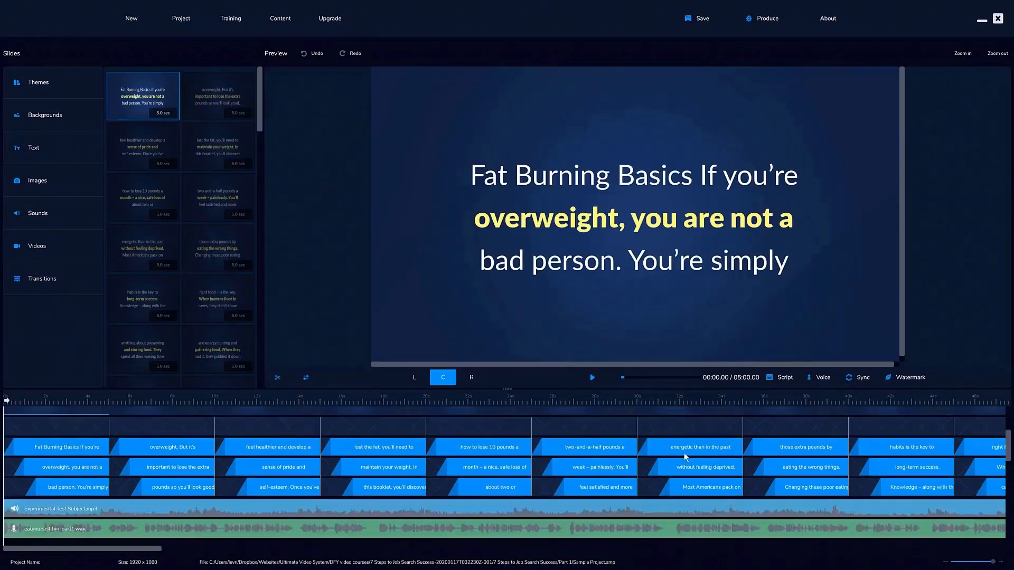
{"action": "scroll", "coordinate": [600, 460], "scroll_direction": "up", "scroll_amount": 1}
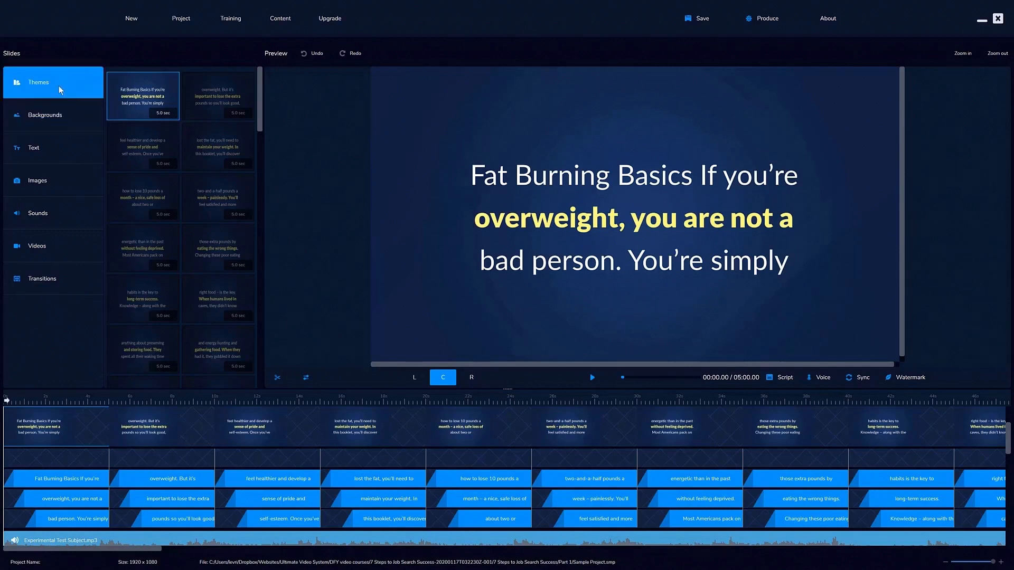
Set the background of all slides to the local image bg-fr-cookingstuff2.jpg.
{"action": "left_click", "coordinate": [57, 115]}
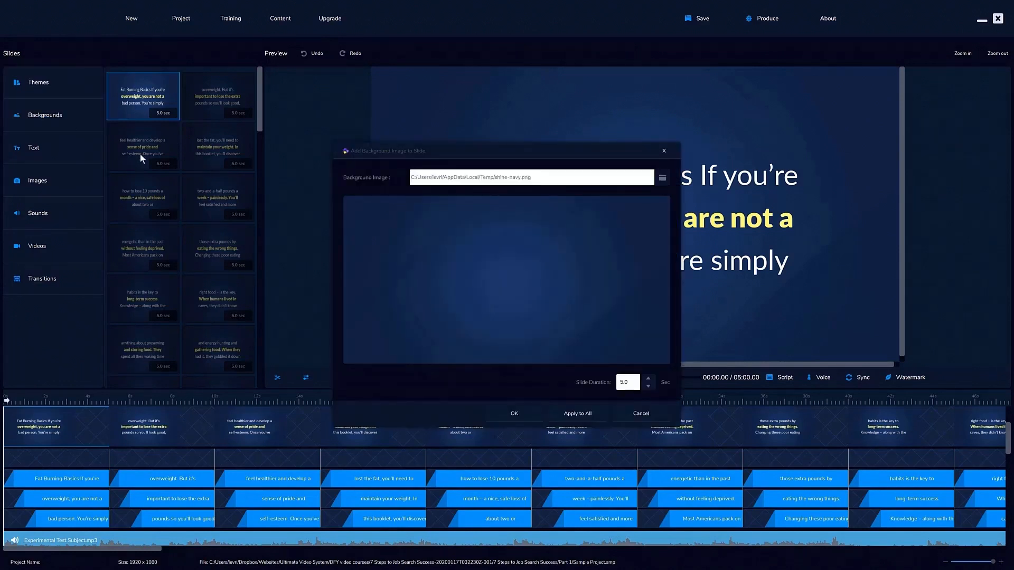
{"action": "left_click", "coordinate": [662, 177]}
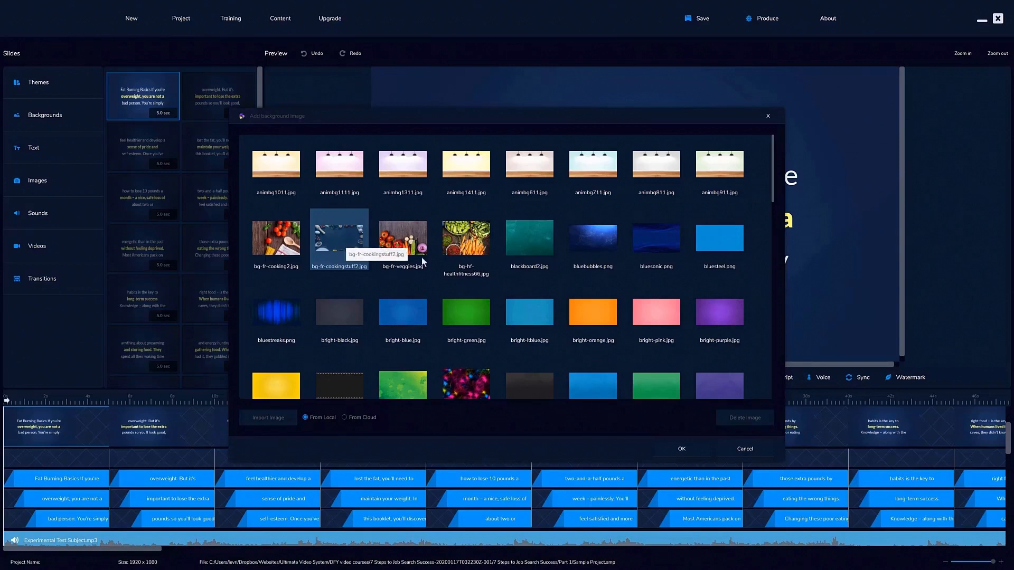
{"action": "left_click", "coordinate": [670, 442]}
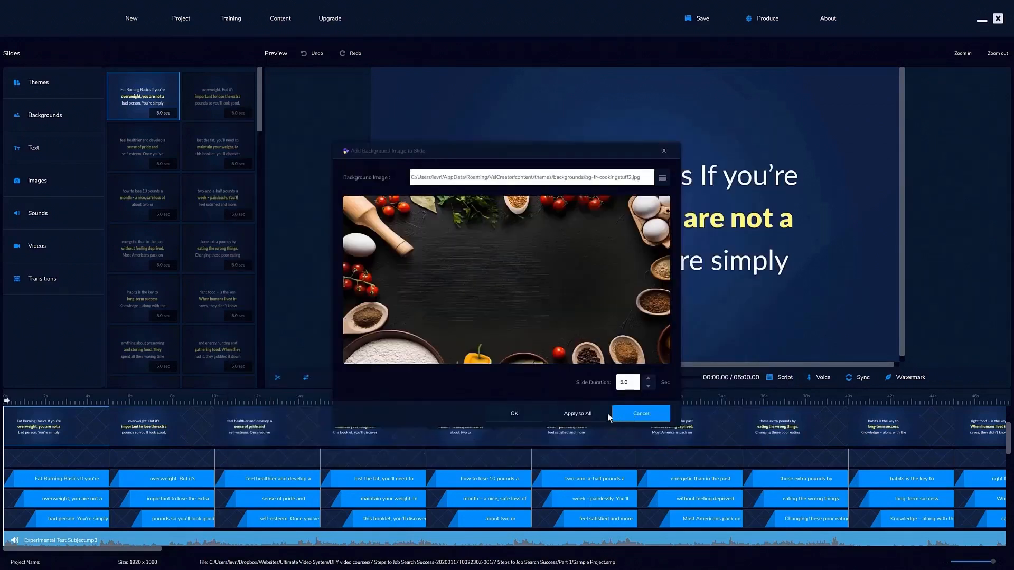
{"action": "left_click", "coordinate": [519, 415]}
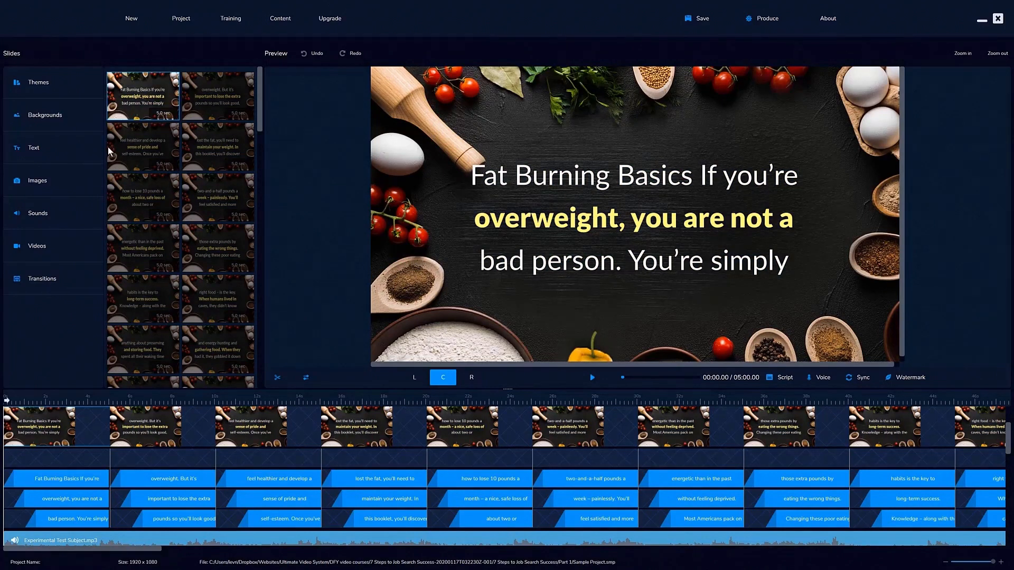
Examine the text, entrance effect and font settings of the first slide's text boxes, then close them without changes.
{"action": "left_click", "coordinate": [63, 152]}
{"action": "left_click", "coordinate": [88, 153]}
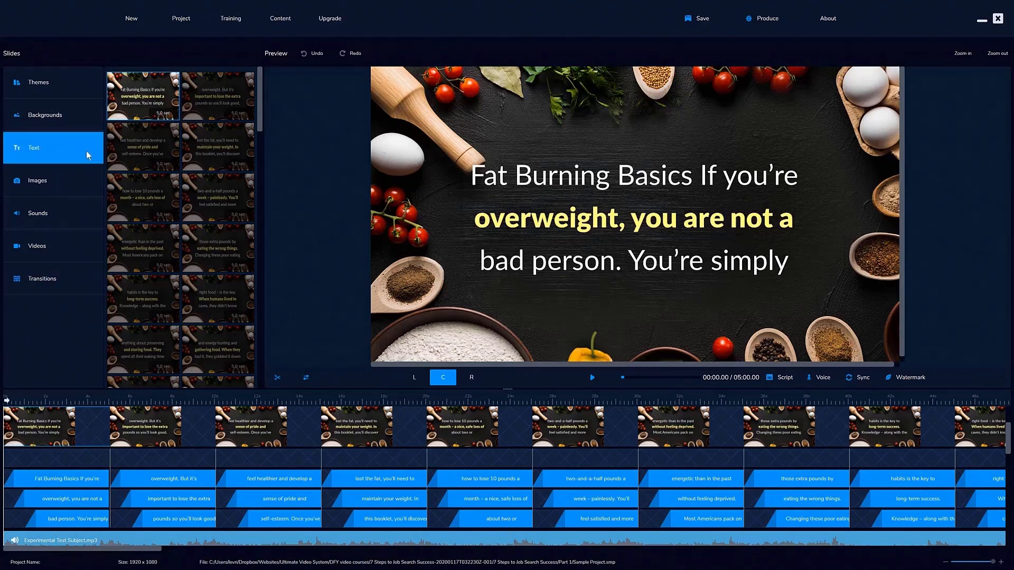
{"action": "left_click", "coordinate": [39, 151]}
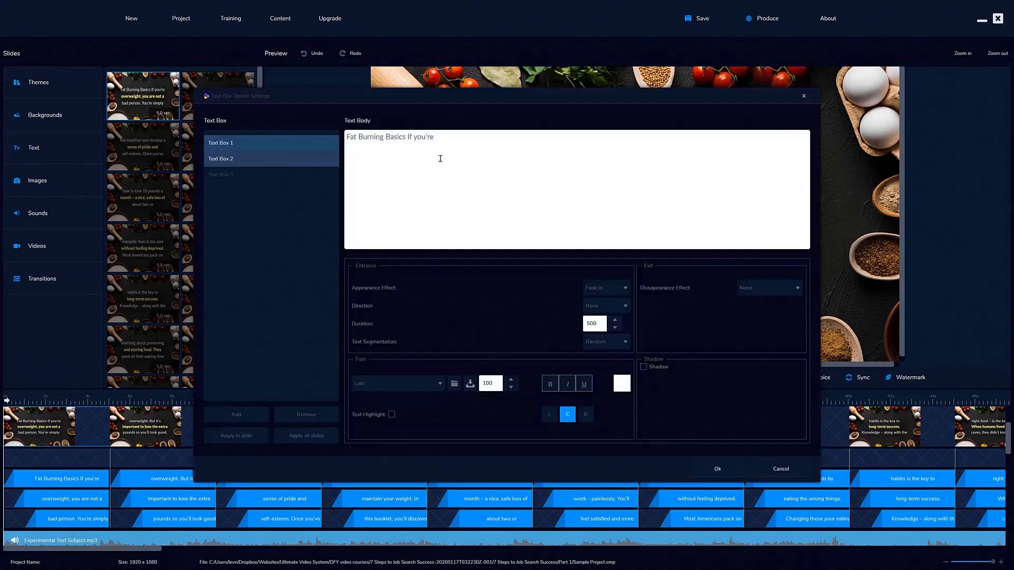
{"action": "left_click", "coordinate": [803, 97]}
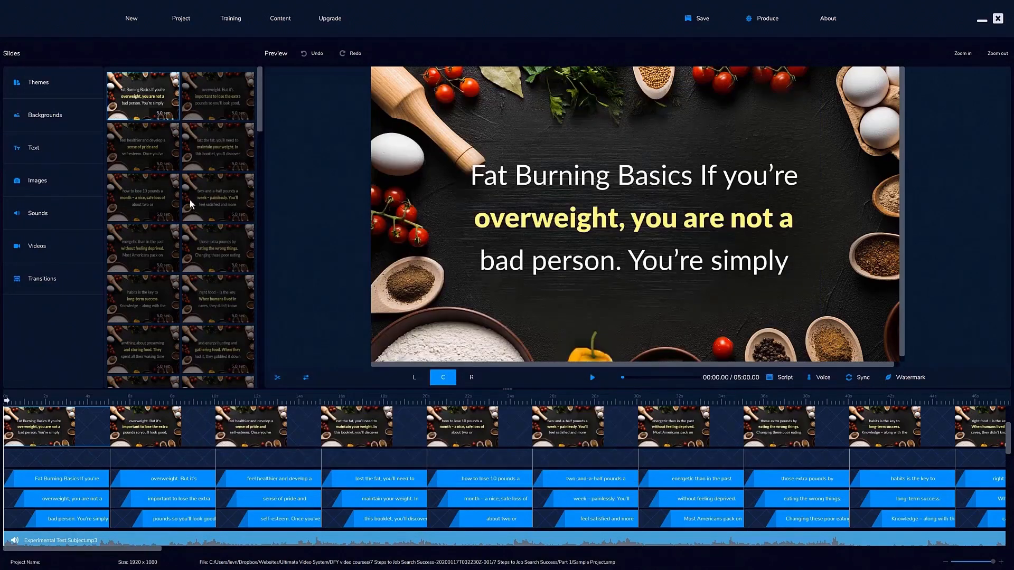
Browse the Animations, Buttons and Characters categories of the local image library for the first slide without adding an image.
{"action": "left_click", "coordinate": [48, 177]}
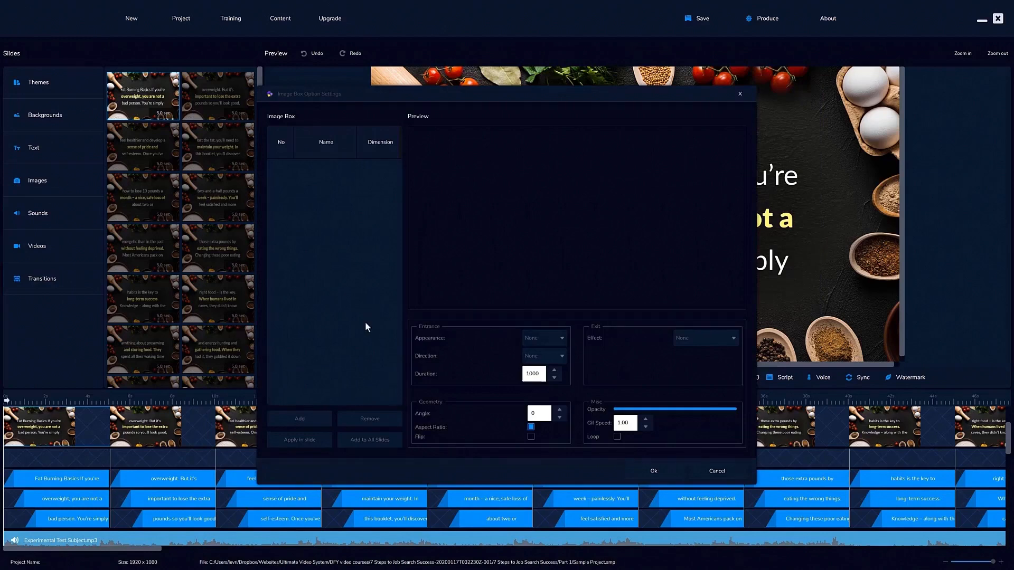
{"action": "left_click", "coordinate": [300, 418]}
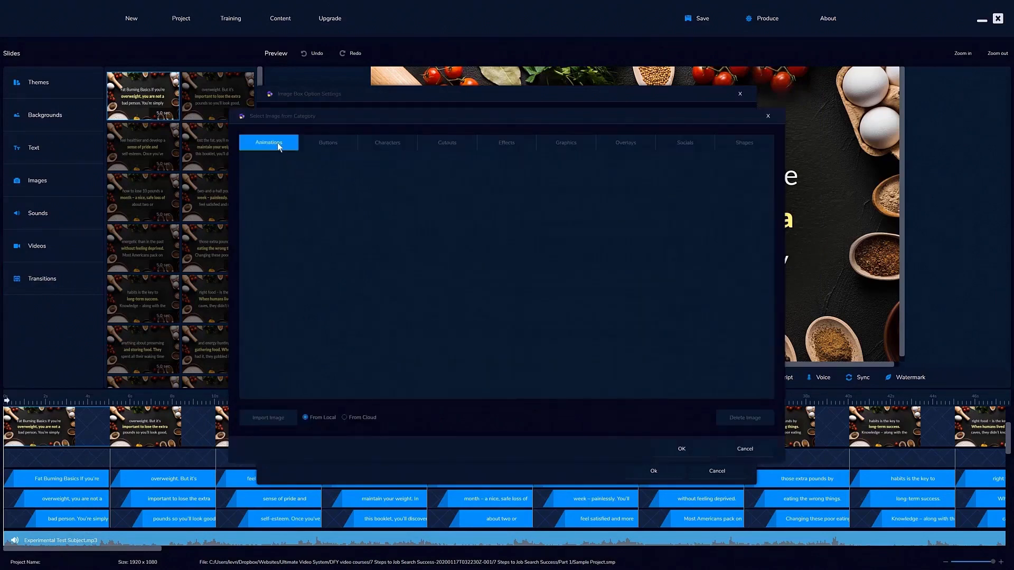
{"action": "left_click", "coordinate": [322, 148]}
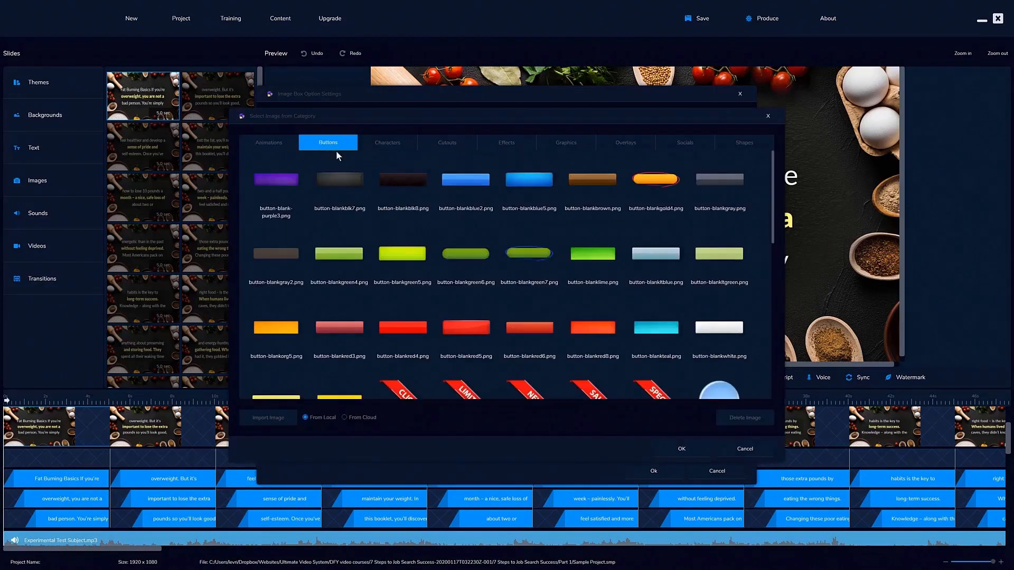
{"action": "left_click", "coordinate": [396, 144]}
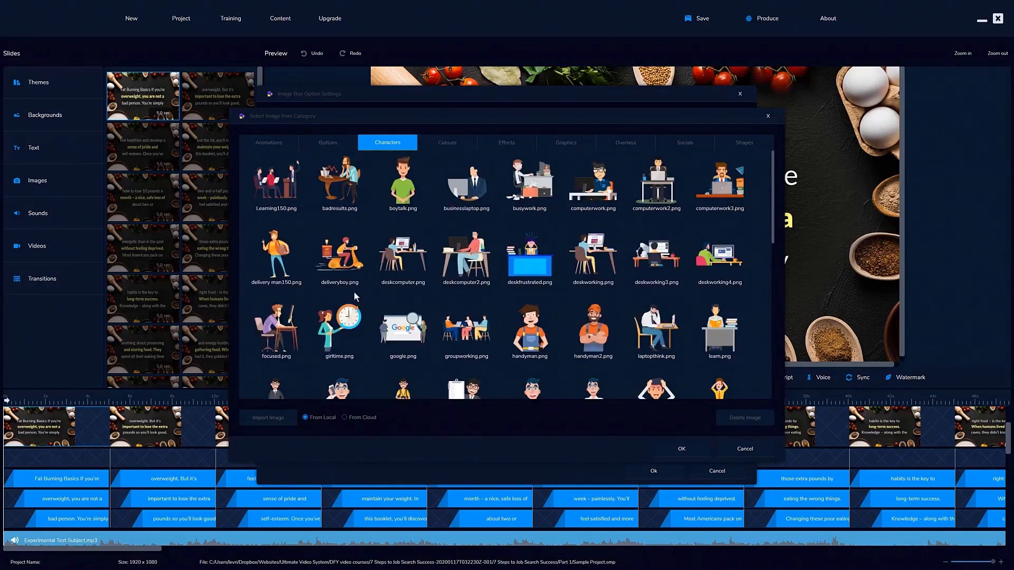
{"action": "left_click", "coordinate": [739, 451]}
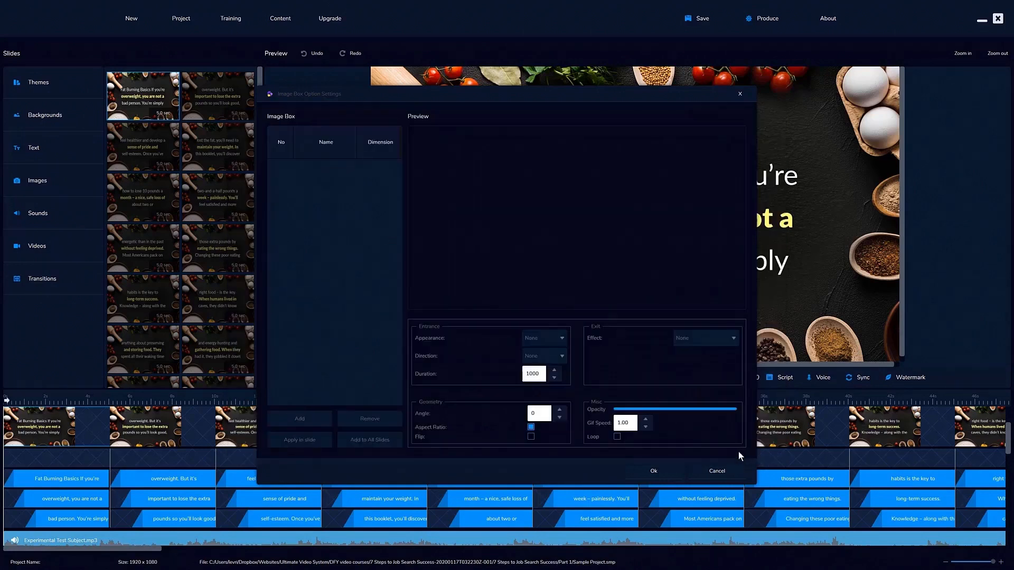
{"action": "left_click", "coordinate": [723, 467]}
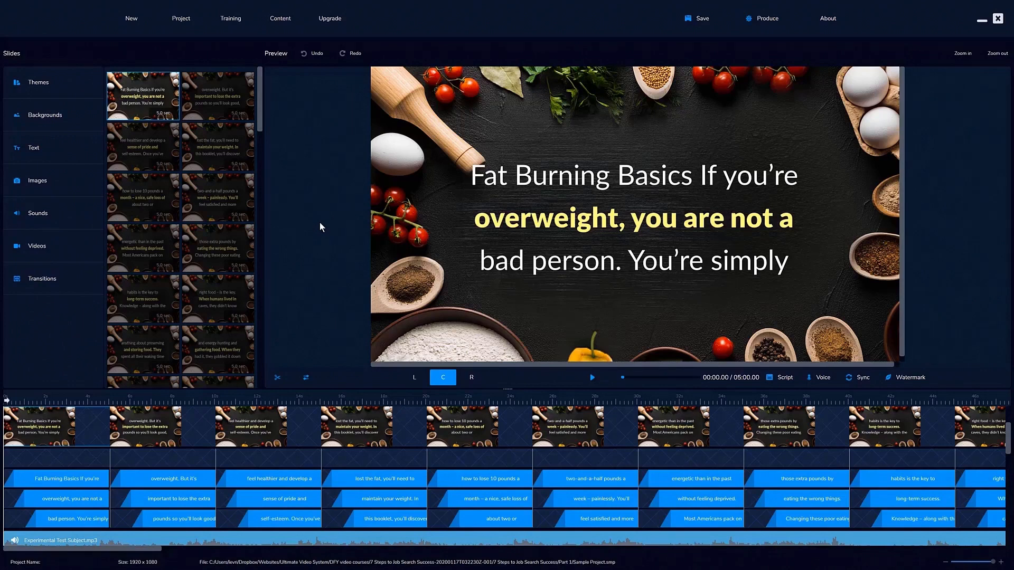
{"action": "left_click", "coordinate": [576, 209]}
{"action": "left_click", "coordinate": [576, 178]}
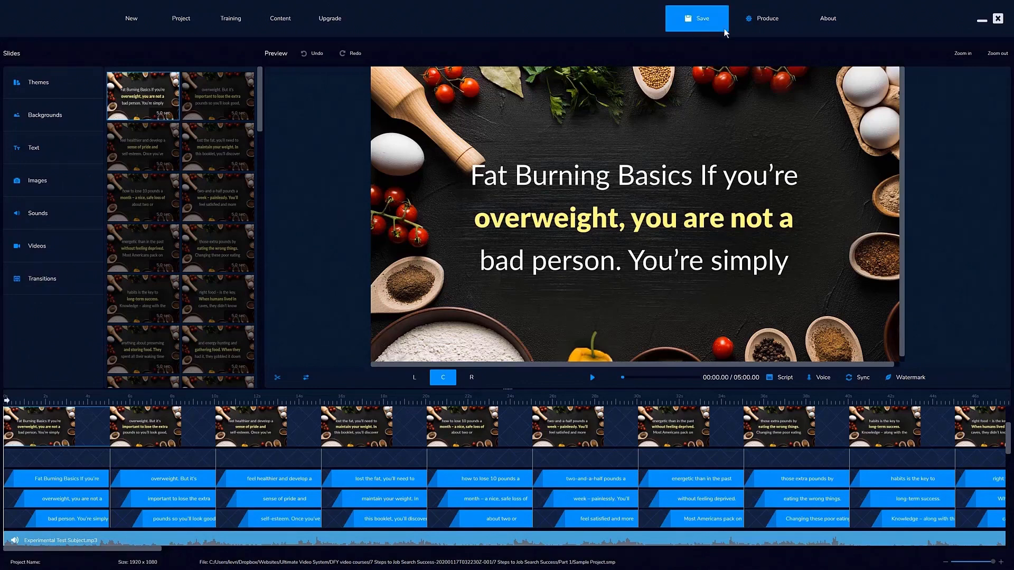
Examine the output file, size and quality settings for exporting the project to video, and leave without exporting.
{"action": "left_click", "coordinate": [761, 20]}
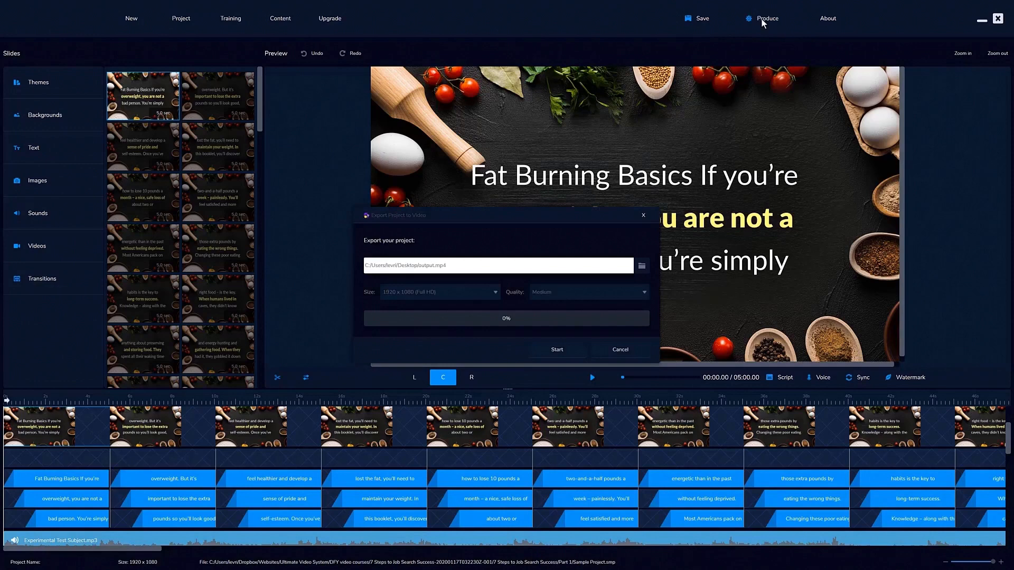
{"action": "left_click", "coordinate": [559, 297]}
{"action": "left_click", "coordinate": [555, 283]}
{"action": "left_click", "coordinate": [618, 350]}
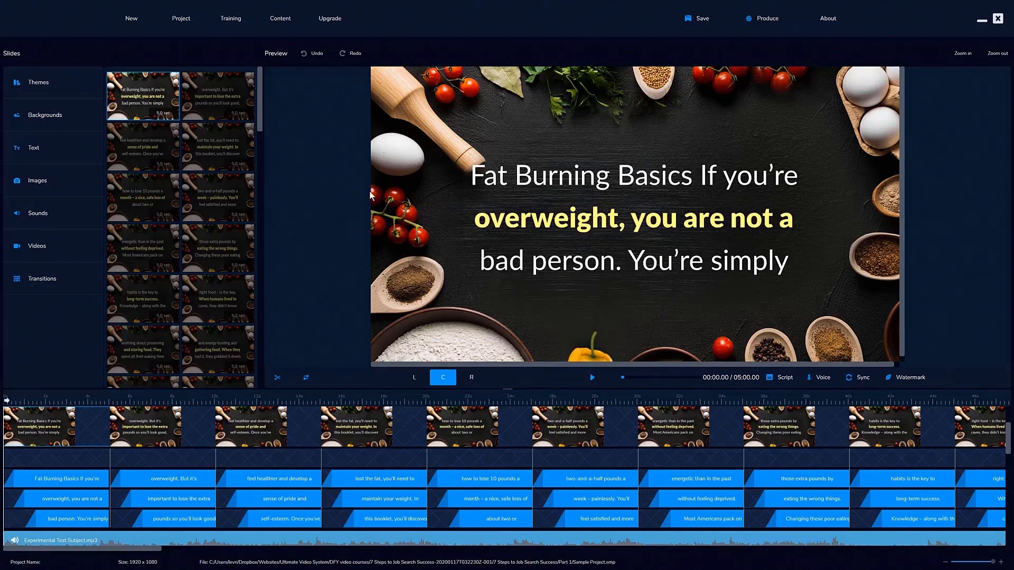
Open the ready-made project Eat Yourself Thin Part 1.smp.
{"action": "key", "text": "ctrl+o"}
{"action": "left_click", "coordinate": [105, 85]}
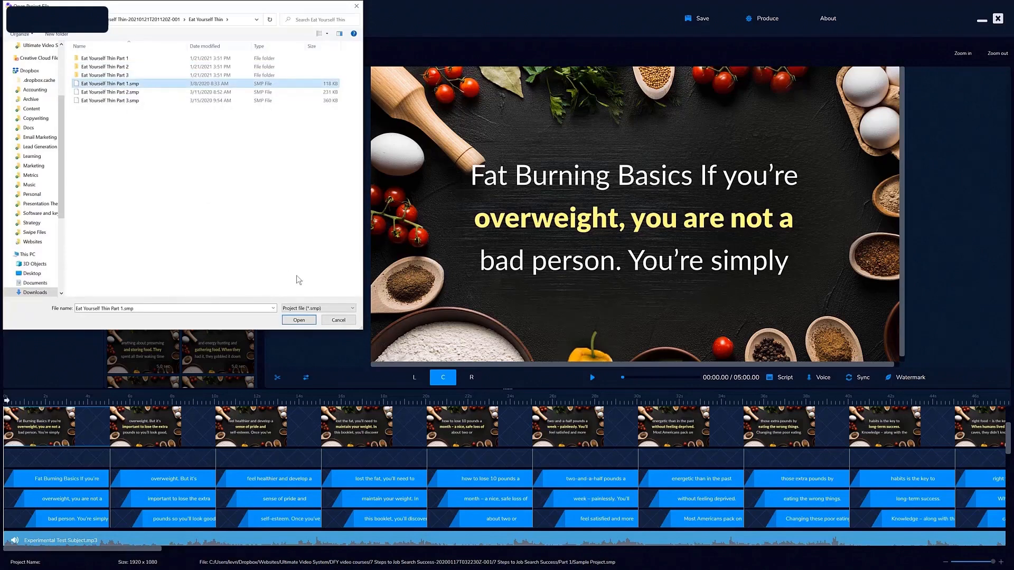
{"action": "left_click", "coordinate": [299, 320]}
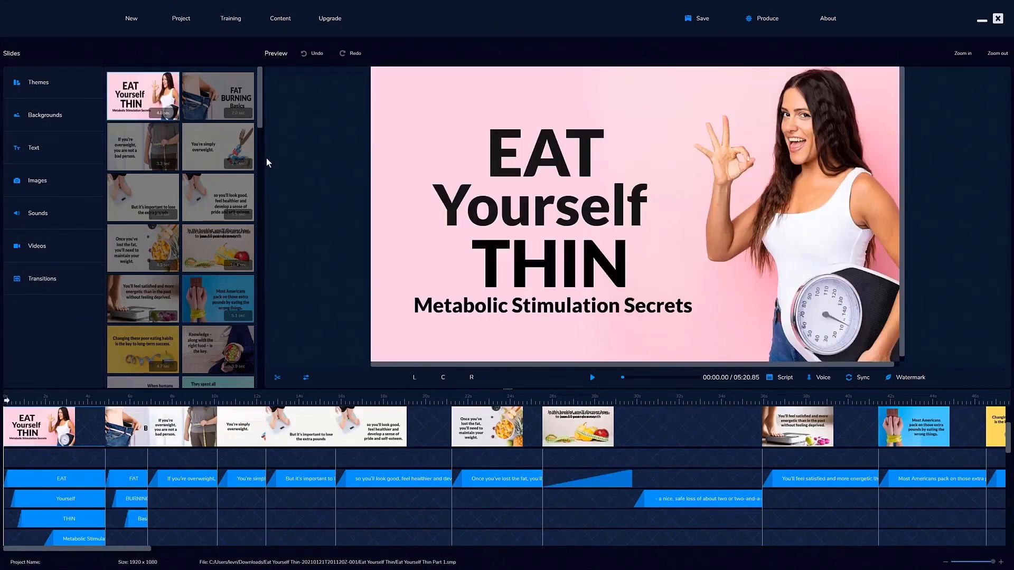
Preview the second to tenth slides of the Eat Yourself Thin project one after another.
{"action": "left_click", "coordinate": [203, 102]}
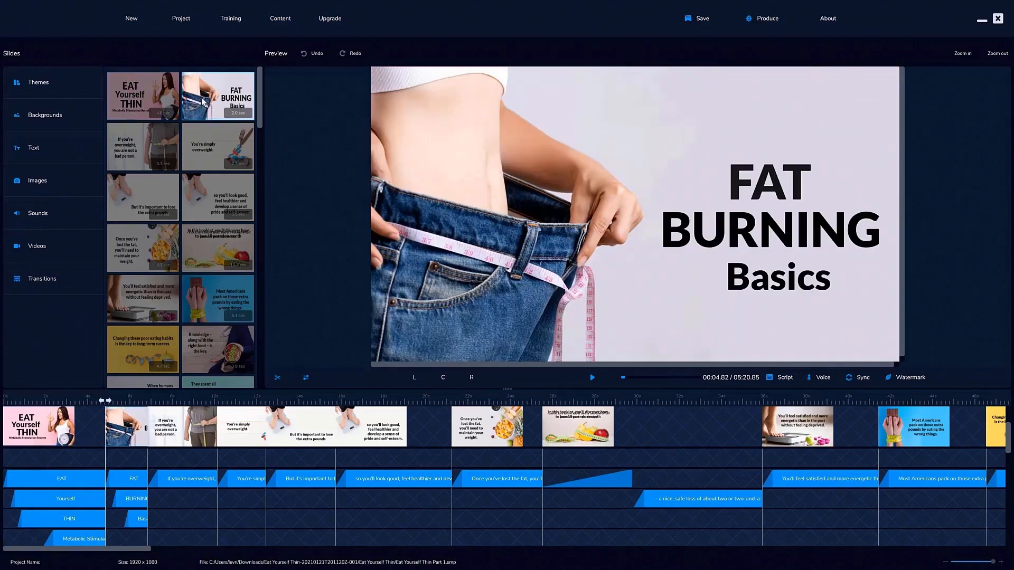
{"action": "left_click", "coordinate": [147, 143]}
{"action": "left_click", "coordinate": [212, 145]}
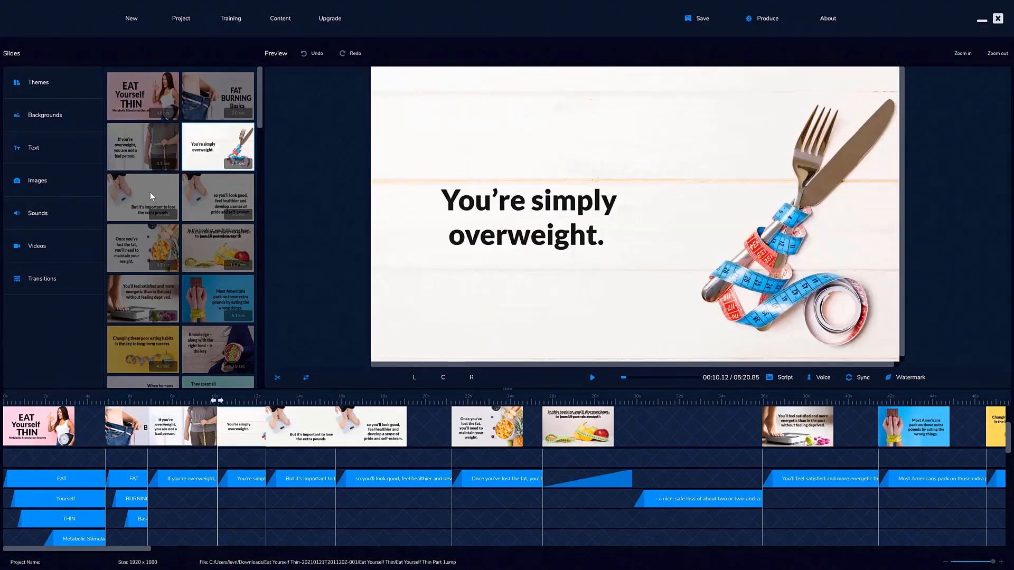
{"action": "left_click", "coordinate": [150, 192]}
{"action": "left_click", "coordinate": [237, 203]}
{"action": "left_click", "coordinate": [167, 236]}
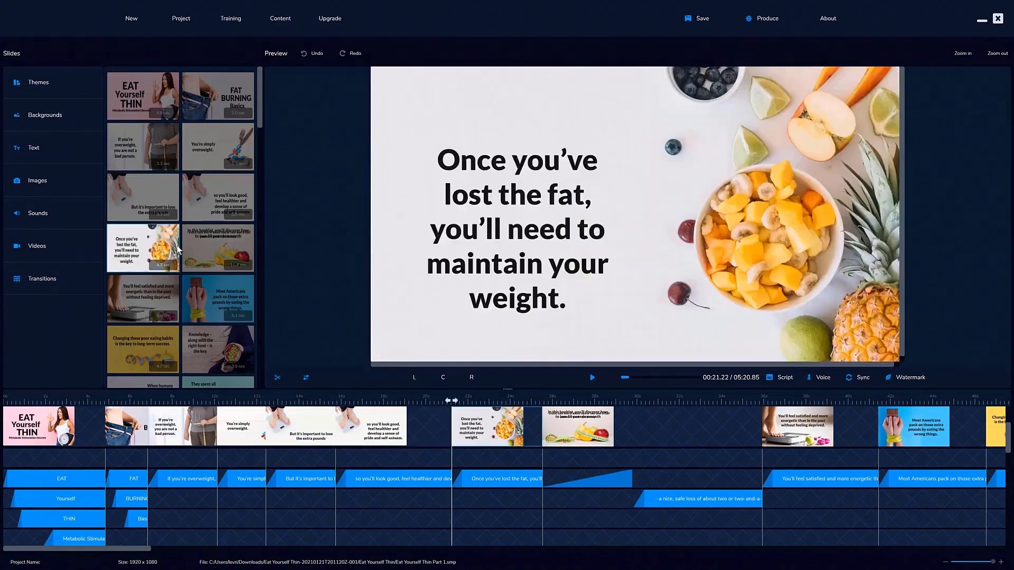
{"action": "left_click", "coordinate": [214, 247]}
{"action": "left_click", "coordinate": [154, 296]}
{"action": "left_click", "coordinate": [205, 294]}
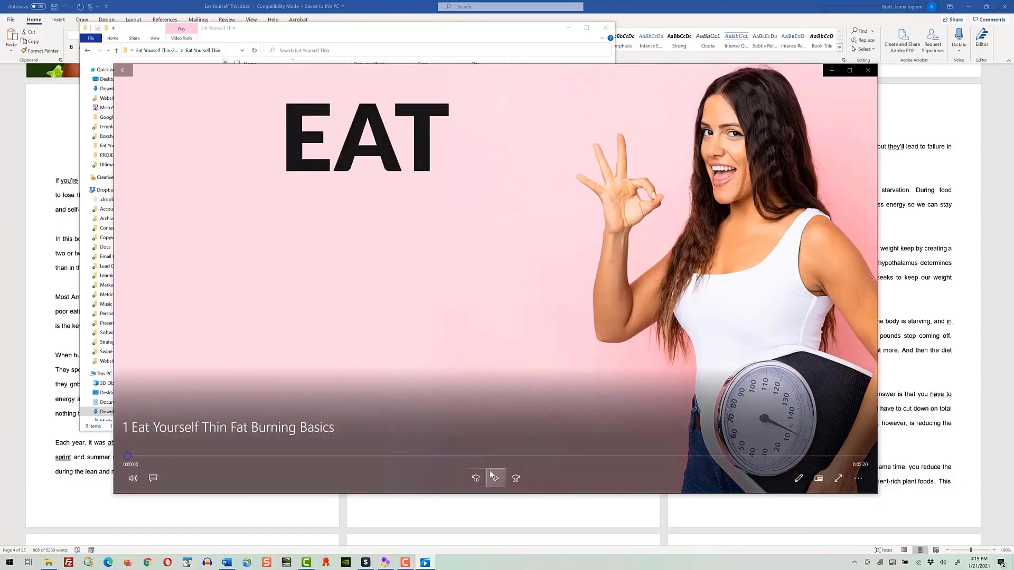
Play the opening of the finished video 1 Eat Yourself Thin Fat Burning Basics in the video player and pause it.
{"action": "left_click", "coordinate": [493, 477]}
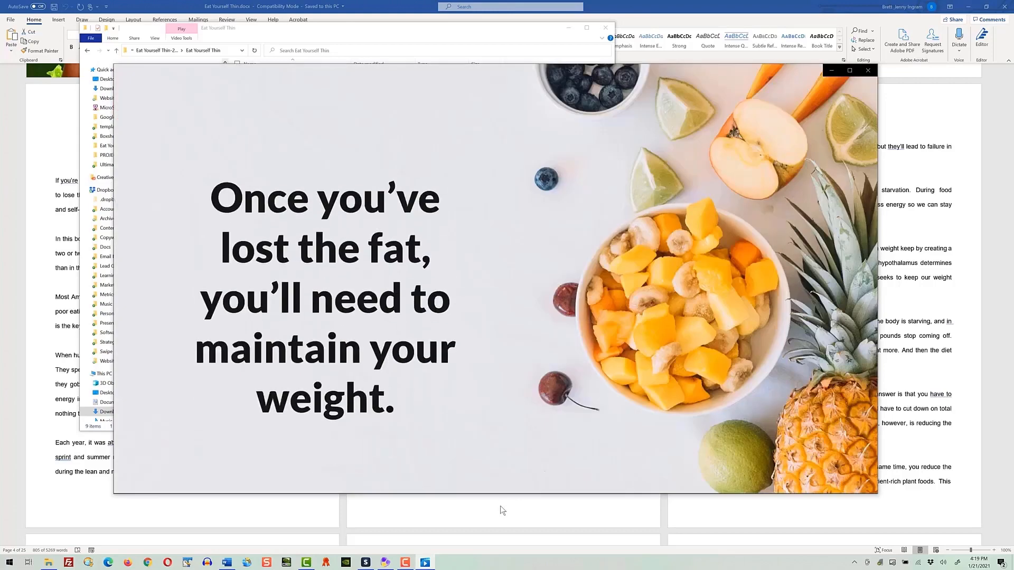
{"action": "mouse_move", "coordinate": [479, 479]}
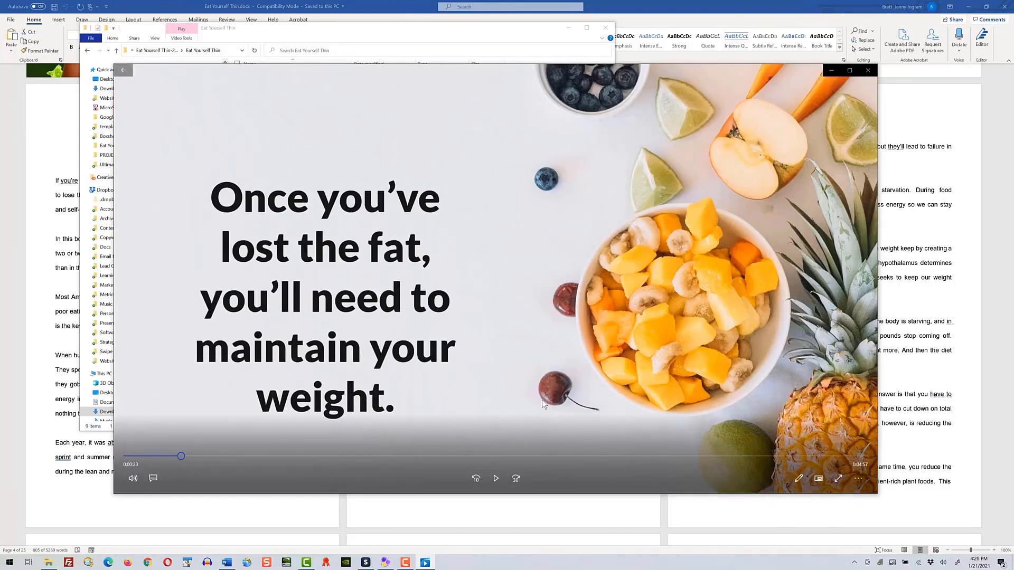